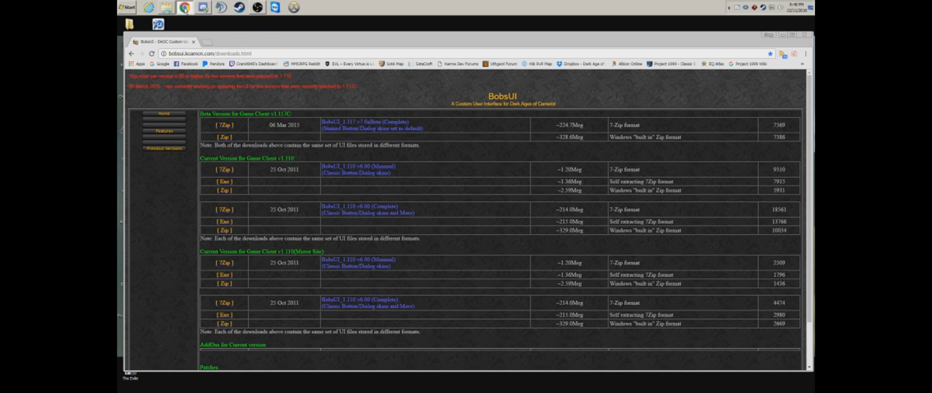
- Open the BobsUI_1.110_v6.00 (Complete) archive from the Downloads folder and dismiss the WinRAR trial notice
{"action": "left_click", "coordinate": [167, 7]}
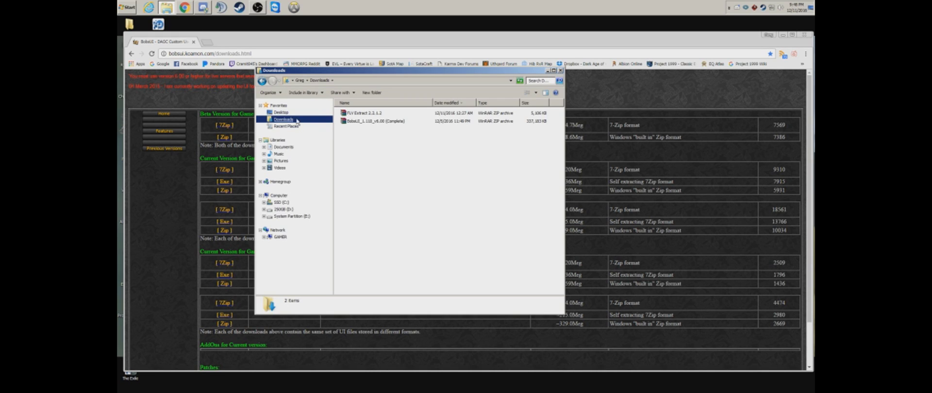
{"action": "left_click", "coordinate": [365, 122]}
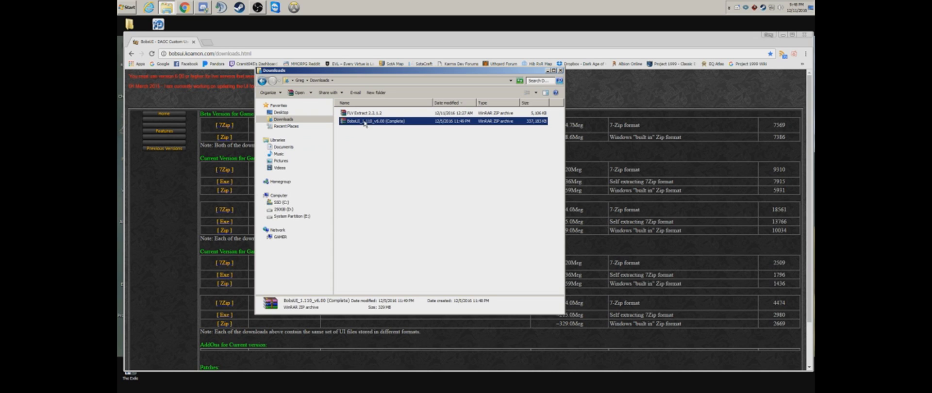
{"action": "double_click", "coordinate": [393, 121]}
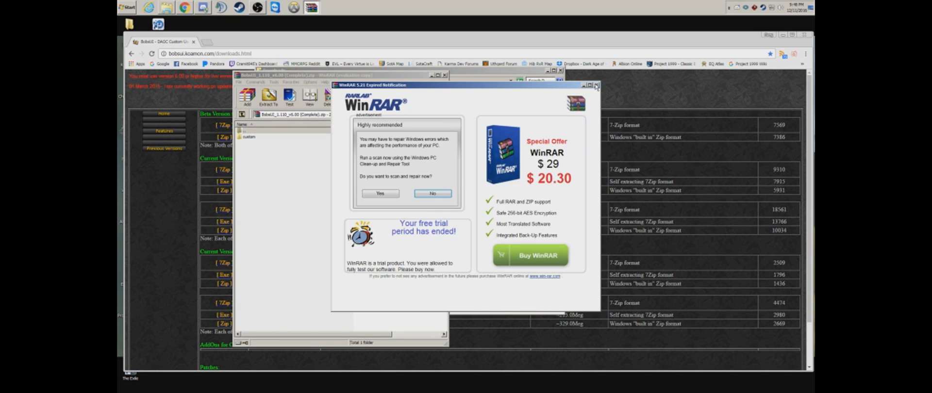
{"action": "left_click", "coordinate": [596, 85]}
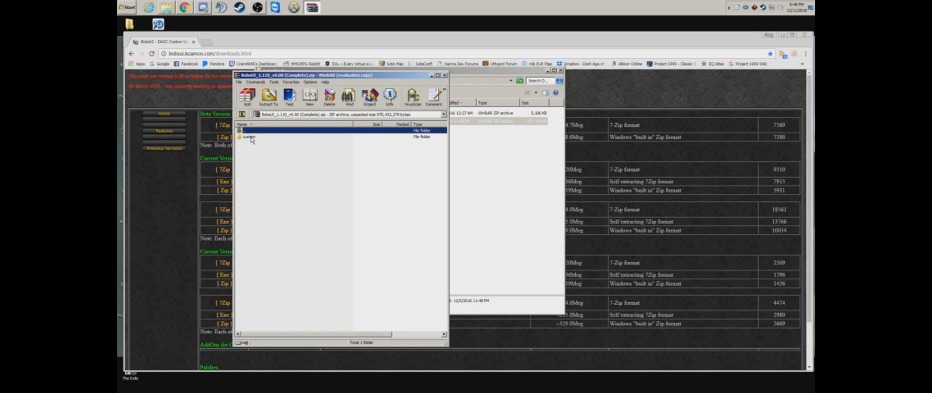
- Begin extracting the archive's custom folder and check Program Files (x86) on the C: drive as a possible destination
{"action": "left_click", "coordinate": [250, 137]}
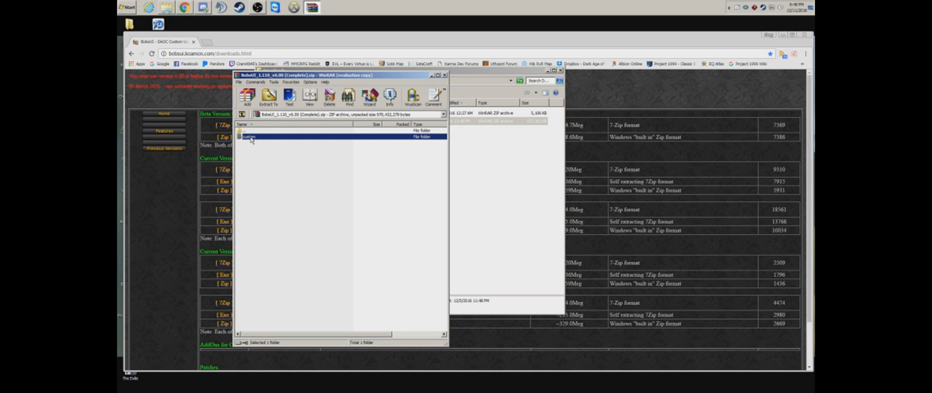
{"action": "left_click", "coordinate": [268, 97]}
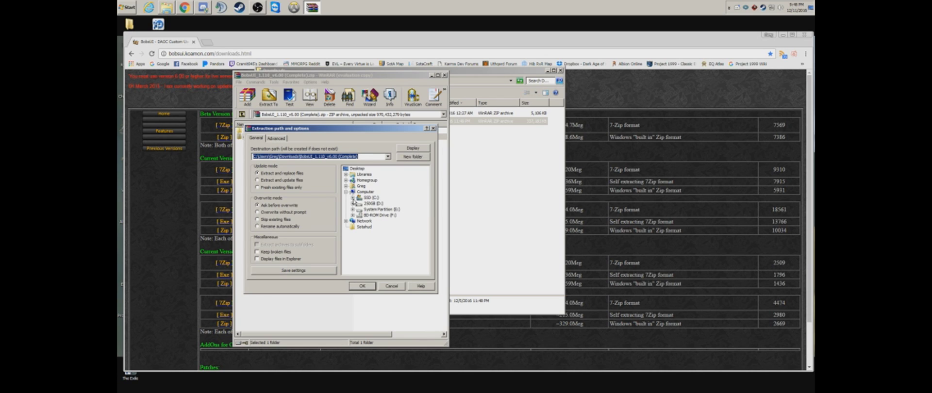
{"action": "left_click", "coordinate": [352, 198]}
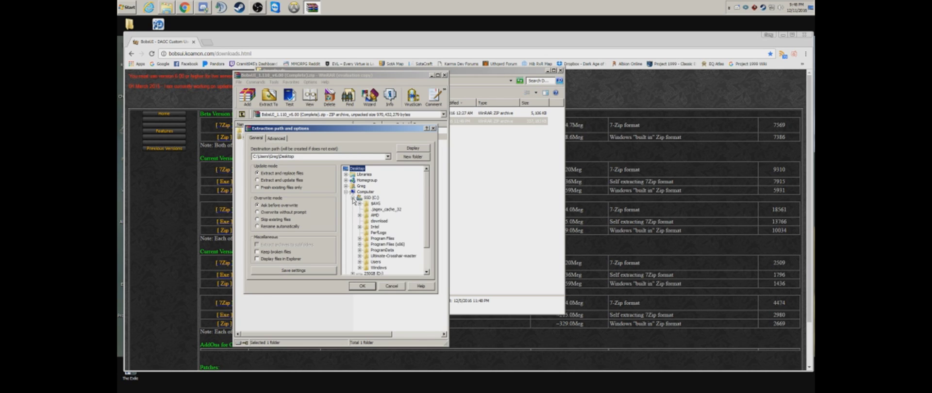
{"action": "left_click", "coordinate": [359, 245]}
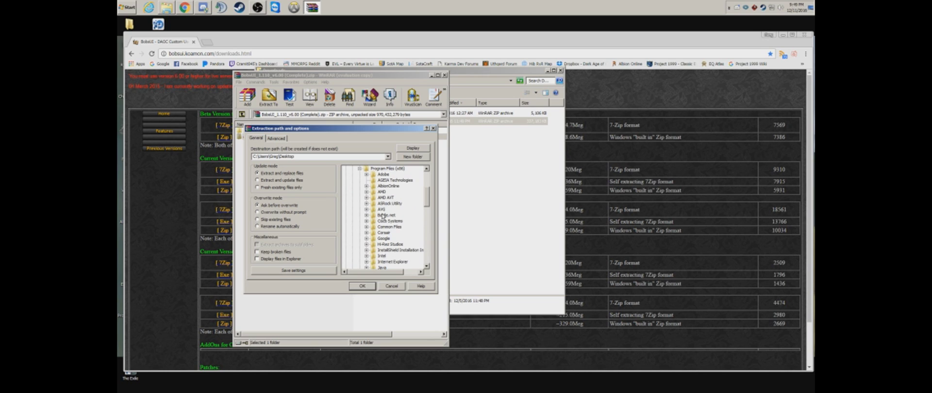
{"action": "left_click", "coordinate": [359, 169]}
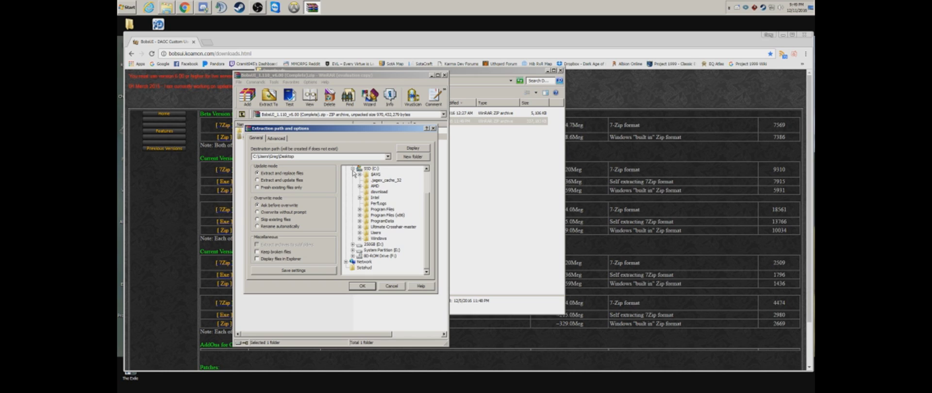
{"action": "left_click", "coordinate": [352, 169]}
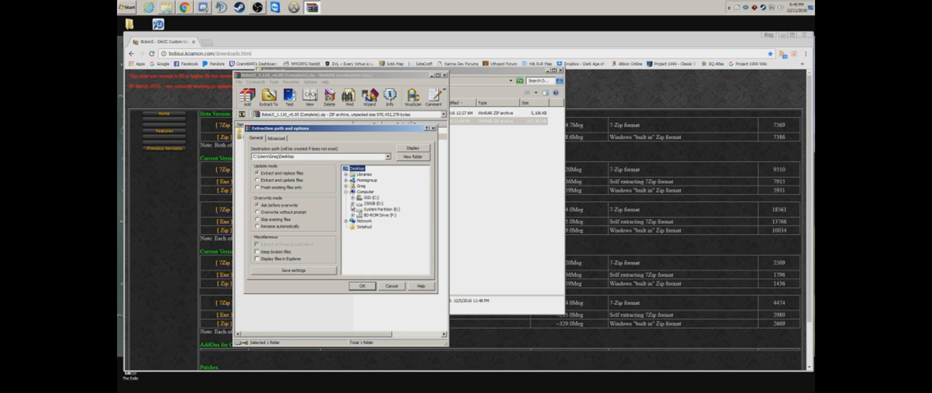
- Try the Dark Age of Camelot ui folder on the D: drive as extraction destination, cancel the extraction and close the archive
{"action": "left_click", "coordinate": [353, 204]}
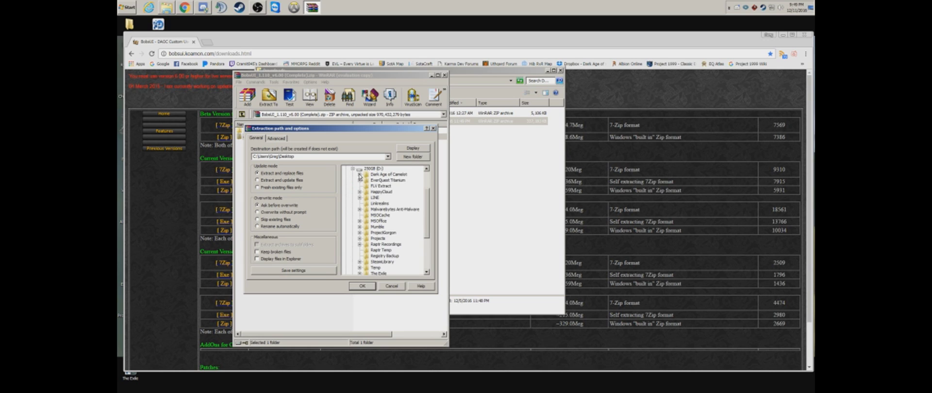
{"action": "left_click", "coordinate": [359, 174]}
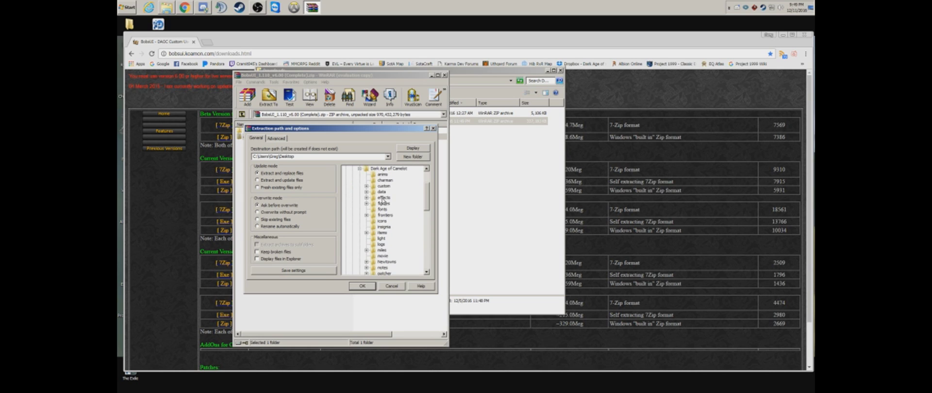
{"action": "scroll", "coordinate": [427, 193], "scroll_direction": "down", "scroll_amount": 5}
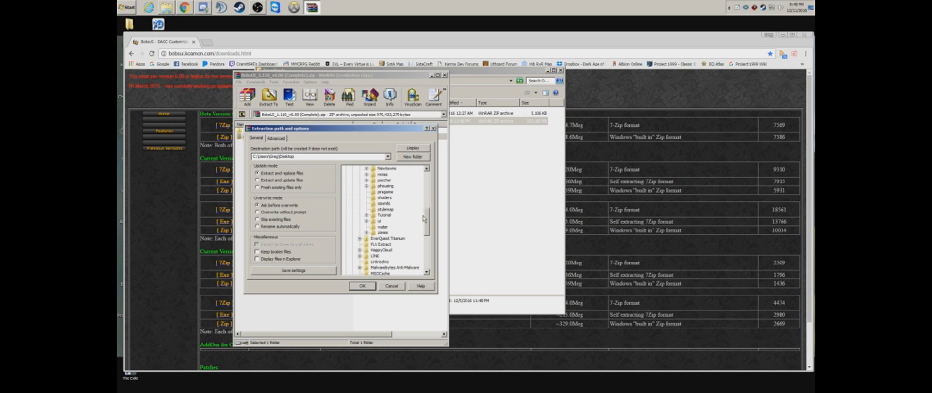
{"action": "left_click", "coordinate": [378, 222]}
{"action": "left_click", "coordinate": [392, 287]}
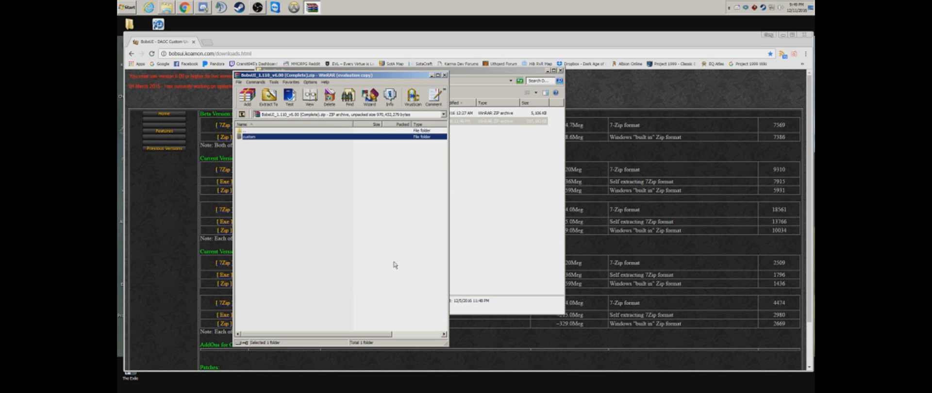
{"action": "left_click", "coordinate": [444, 75]}
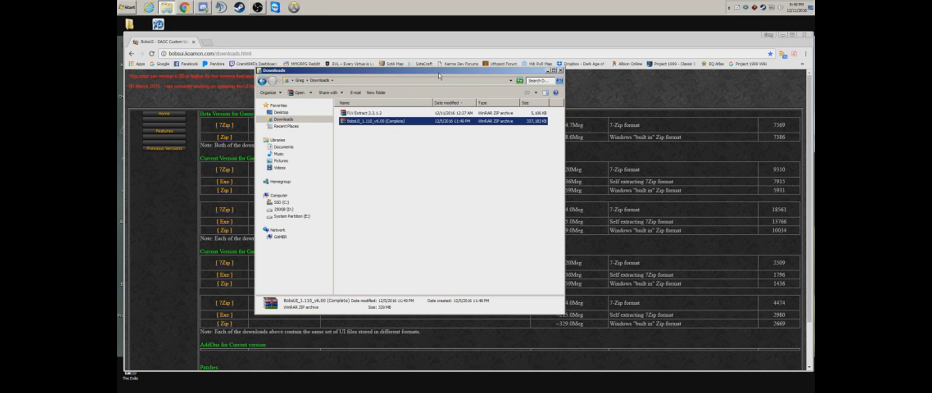
- Open the custom folder inside the Dark Age of Camelot ui folder on the D: drive
{"action": "left_click_drag", "start_coordinate": [439, 75], "coordinate": [413, 35]}
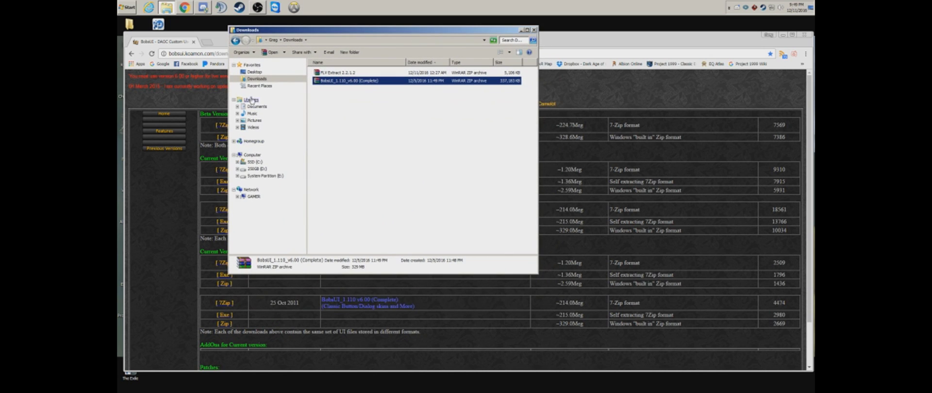
{"action": "left_click", "coordinate": [236, 169]}
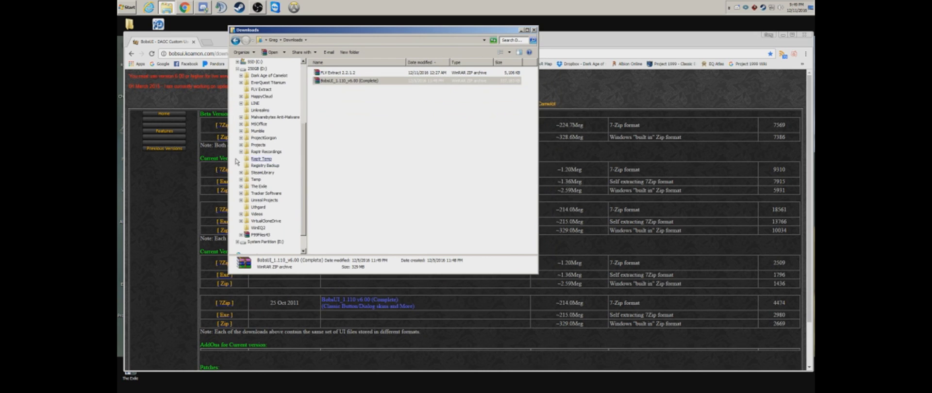
{"action": "left_click", "coordinate": [241, 77]}
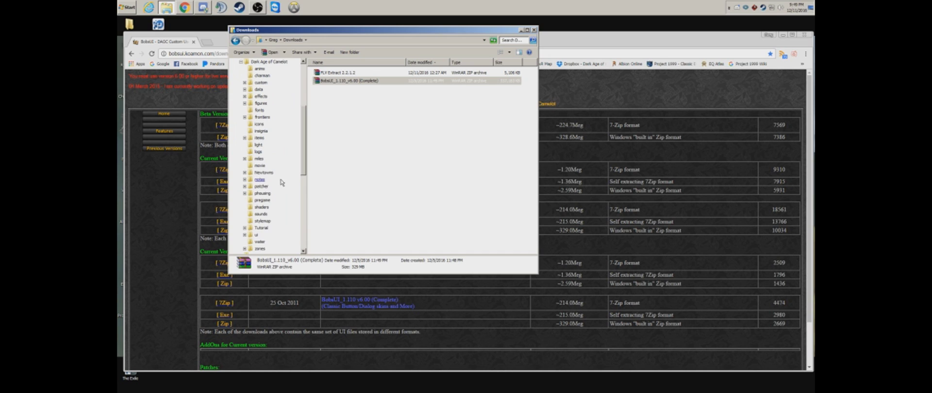
{"action": "left_click", "coordinate": [245, 235]}
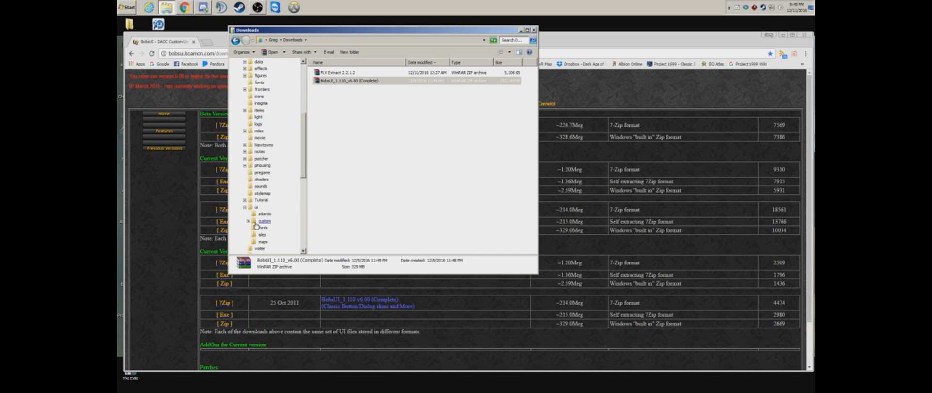
{"action": "left_click", "coordinate": [261, 222]}
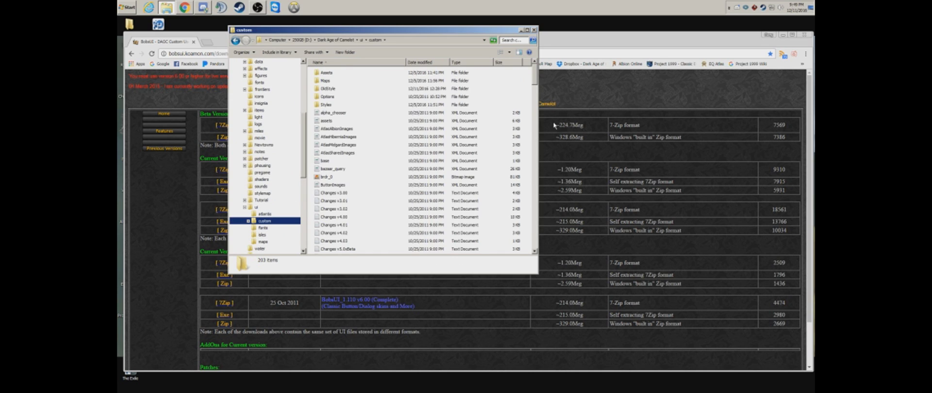
- Create a desktop shortcut to the OptionsChooser application in the custom folder and clear the folder window away
{"action": "left_click_drag", "start_coordinate": [535, 78], "coordinate": [524, 162]}
{"action": "scroll", "coordinate": [524, 162], "scroll_direction": "down", "scroll_amount": 13}
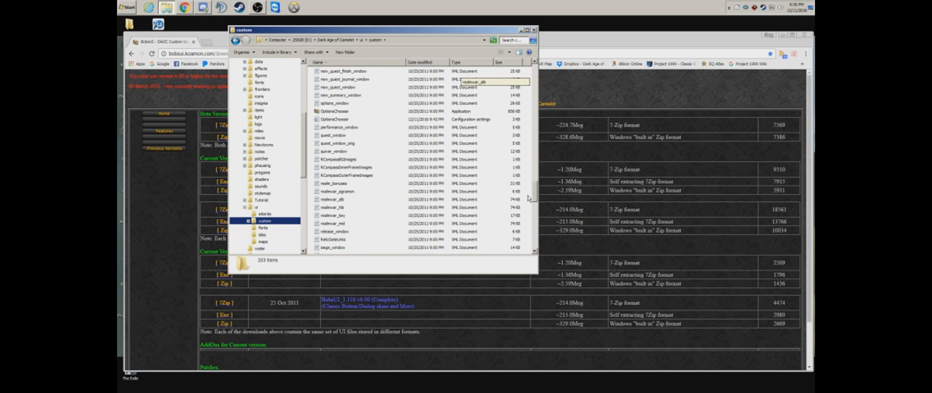
{"action": "left_click", "coordinate": [334, 113]}
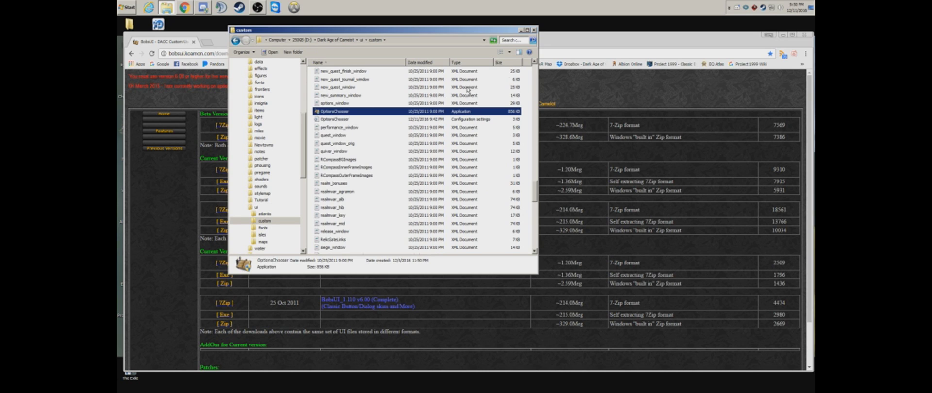
{"action": "left_click", "coordinate": [782, 35]}
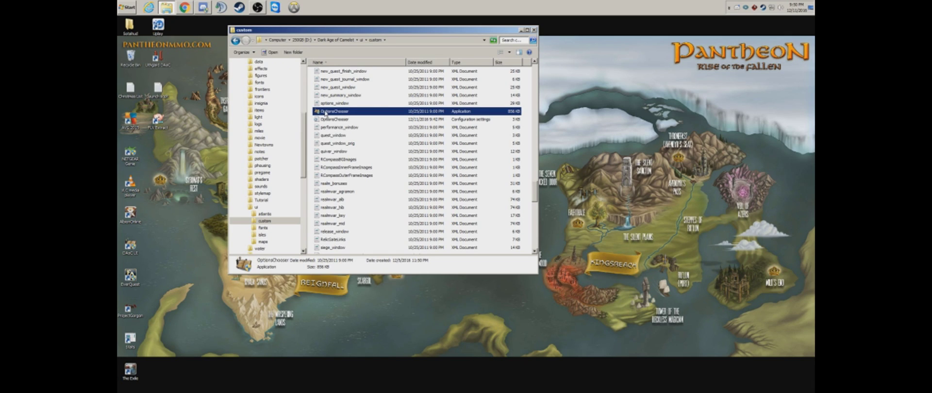
{"action": "left_click_drag", "start_coordinate": [325, 113], "coordinate": [171, 202]}
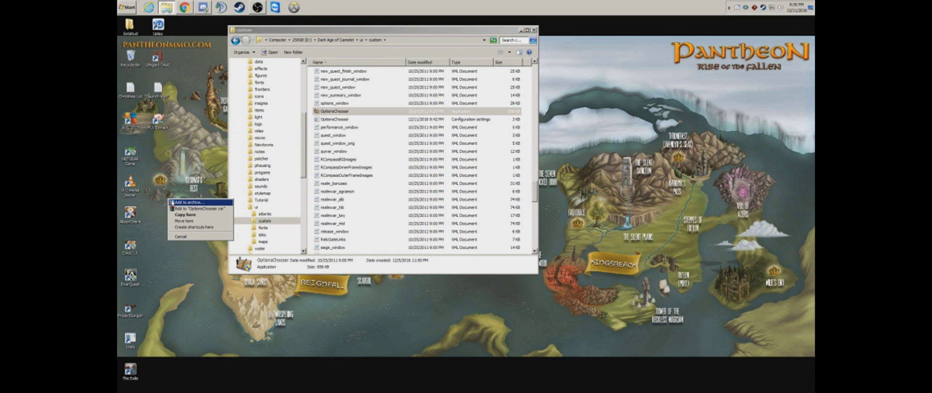
{"action": "left_click", "coordinate": [185, 226]}
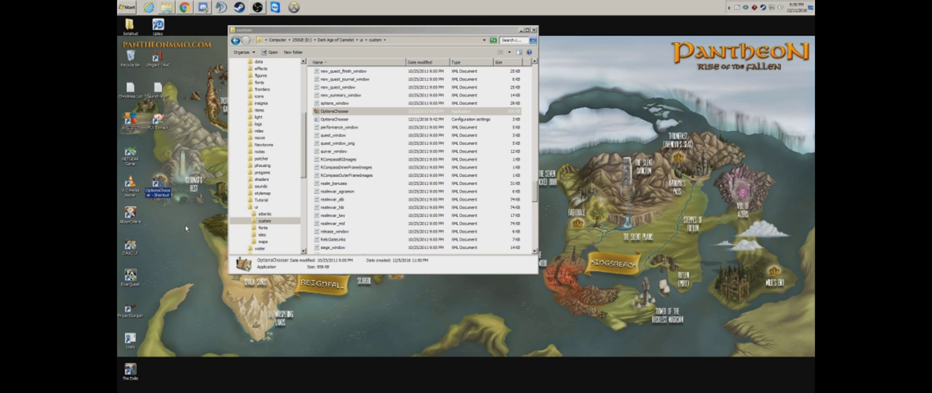
{"action": "left_click", "coordinate": [535, 31]}
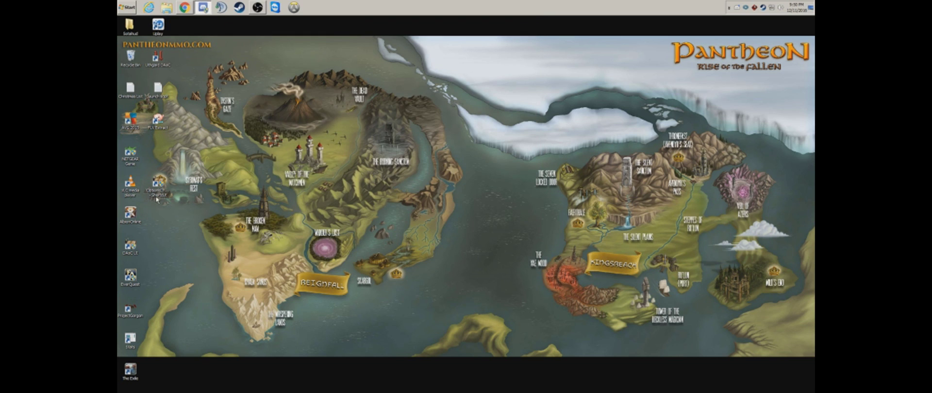
- Clear the browser off the desktop, launch Options Chooser and make its window taller
{"action": "left_click", "coordinate": [184, 7]}
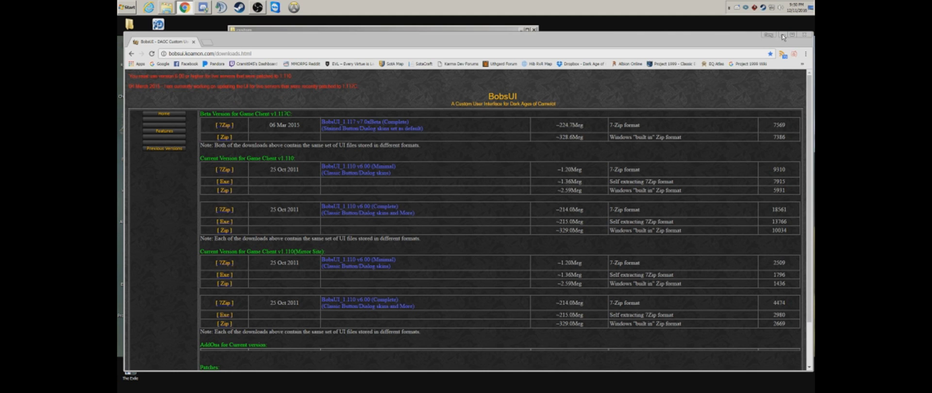
{"action": "left_click", "coordinate": [782, 35]}
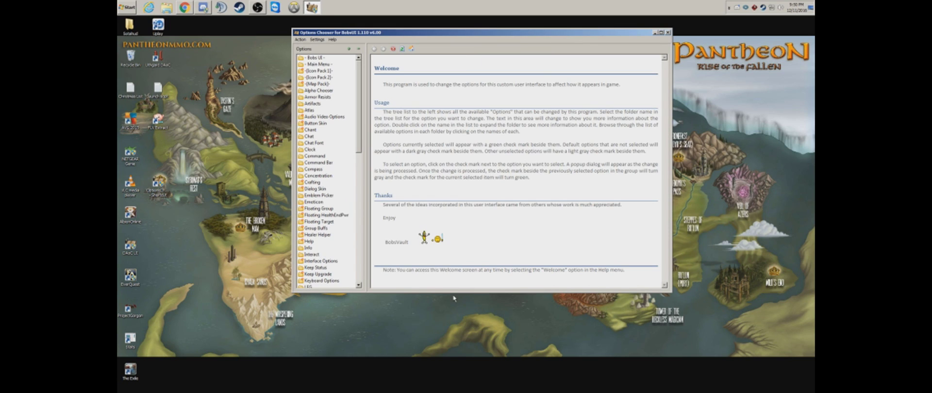
{"action": "left_click_drag", "start_coordinate": [446, 292], "coordinate": [446, 378]}
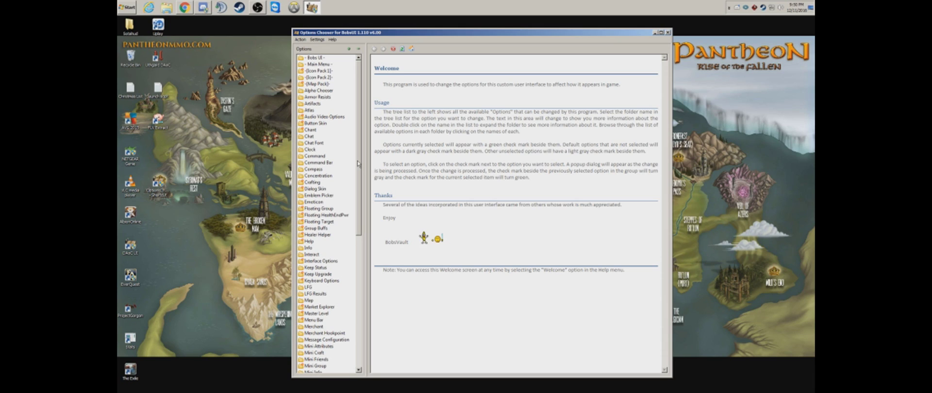
- Review the descriptions of the Main Menu and Compass options
{"action": "left_click", "coordinate": [315, 65]}
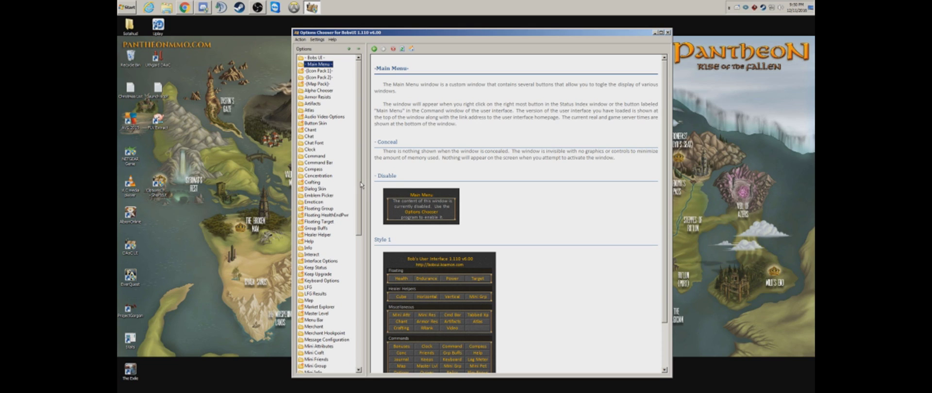
{"action": "scroll", "coordinate": [360, 187], "scroll_direction": "down", "scroll_amount": 1}
{"action": "left_click", "coordinate": [313, 154]}
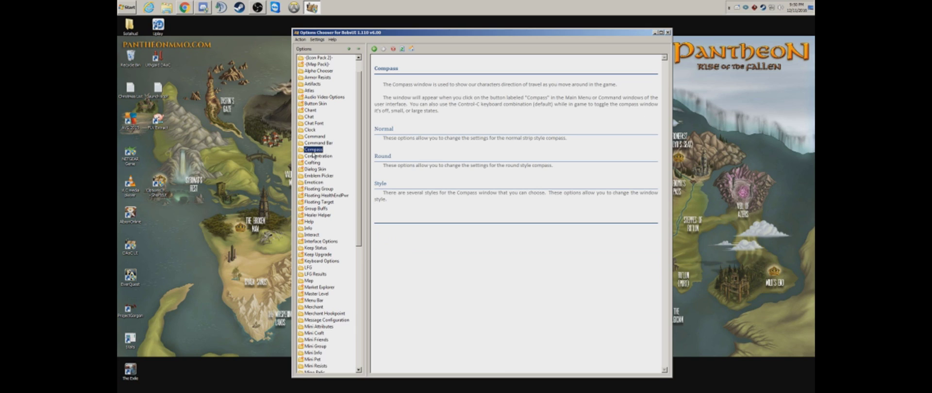
- Expand the Compass options and preview Compass window styles Style 01 through Style 04
{"action": "double_click", "coordinate": [313, 151]}
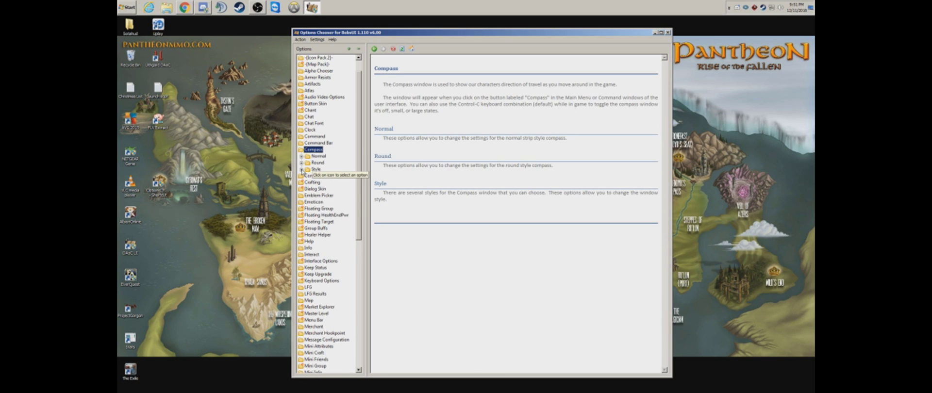
{"action": "left_click", "coordinate": [301, 167]}
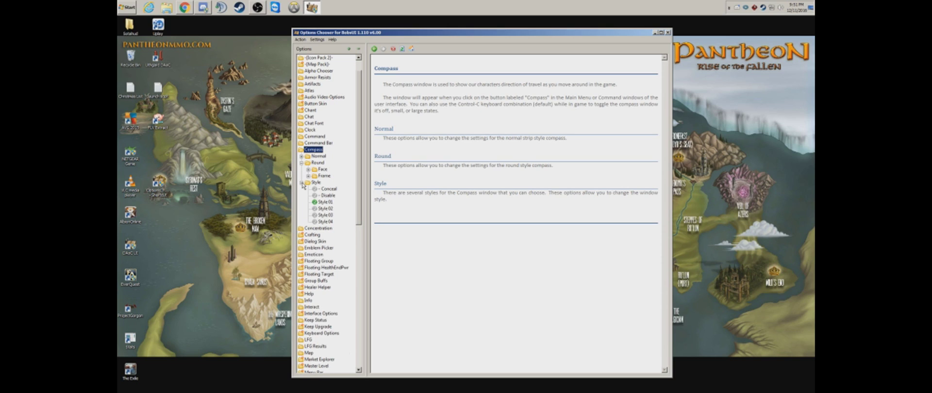
{"action": "left_click", "coordinate": [324, 202]}
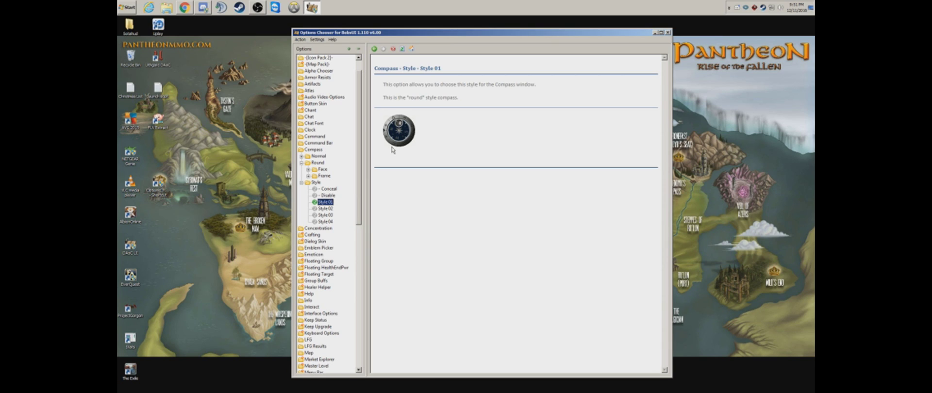
{"action": "left_click", "coordinate": [324, 209]}
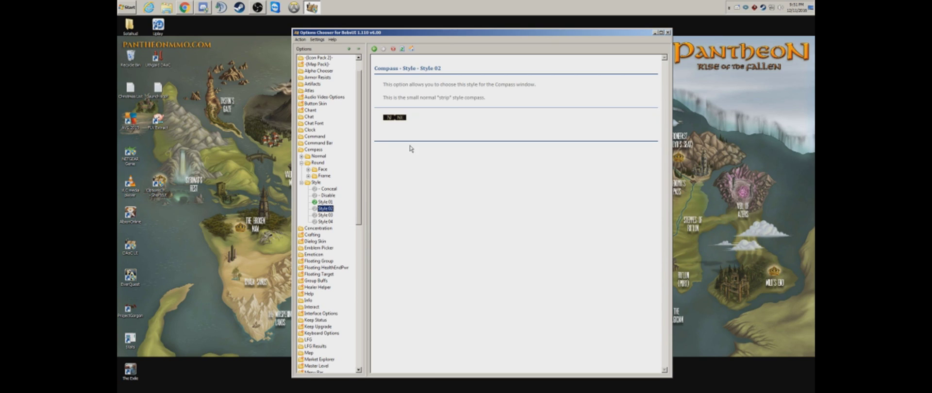
{"action": "left_click", "coordinate": [327, 215]}
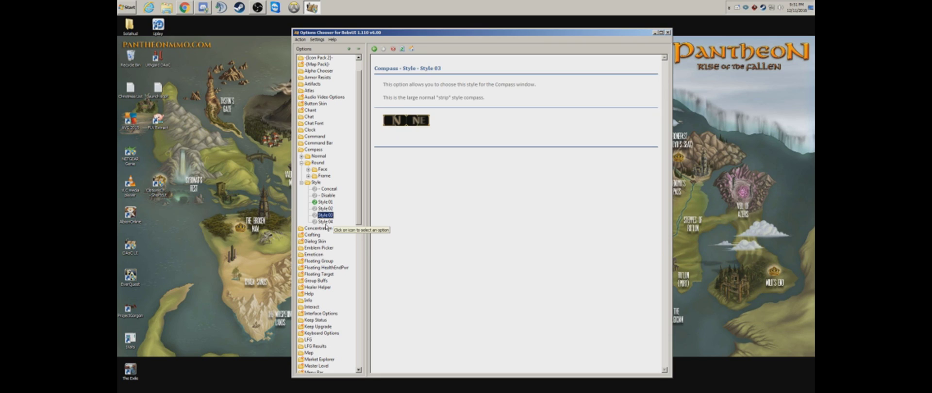
{"action": "left_click", "coordinate": [321, 222]}
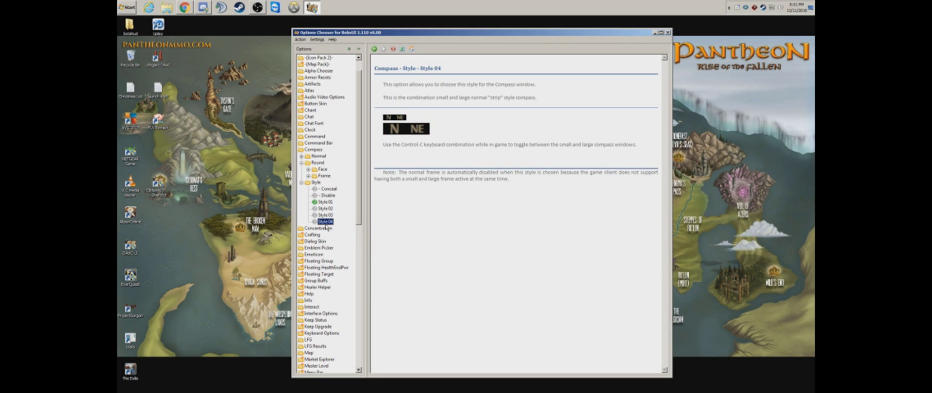
- Preview the round compass's frame Style 02 and its face styles 03, 04 and 05
{"action": "left_click", "coordinate": [308, 176]}
{"action": "left_click", "coordinate": [326, 195]}
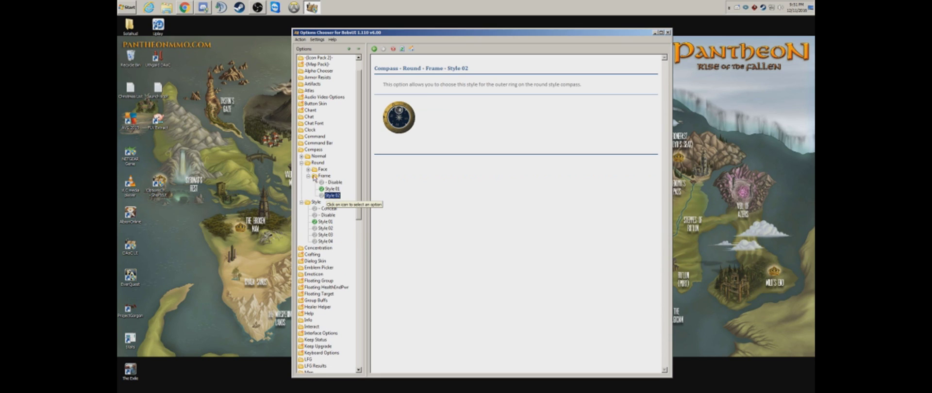
{"action": "left_click", "coordinate": [308, 169]}
{"action": "left_click", "coordinate": [332, 189]}
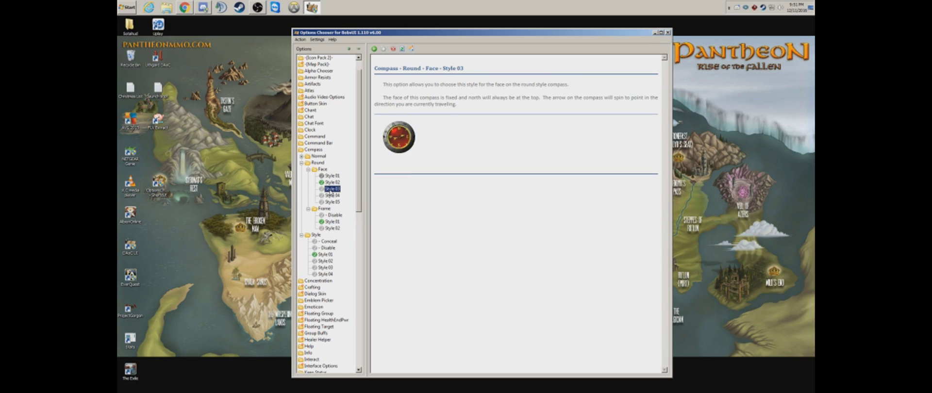
{"action": "left_click", "coordinate": [331, 195]}
{"action": "left_click", "coordinate": [333, 202]}
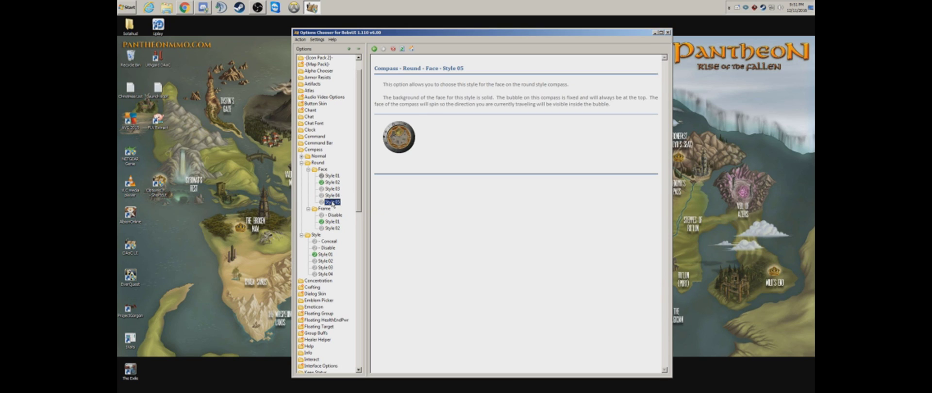
- Preview the round compass's Style 01 face and apply it, allowing its batch file to run
{"action": "left_click", "coordinate": [331, 176]}
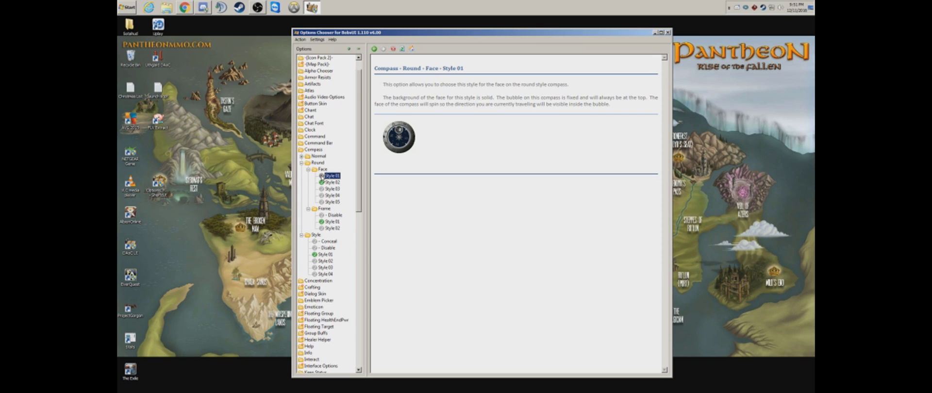
{"action": "left_click", "coordinate": [321, 175]}
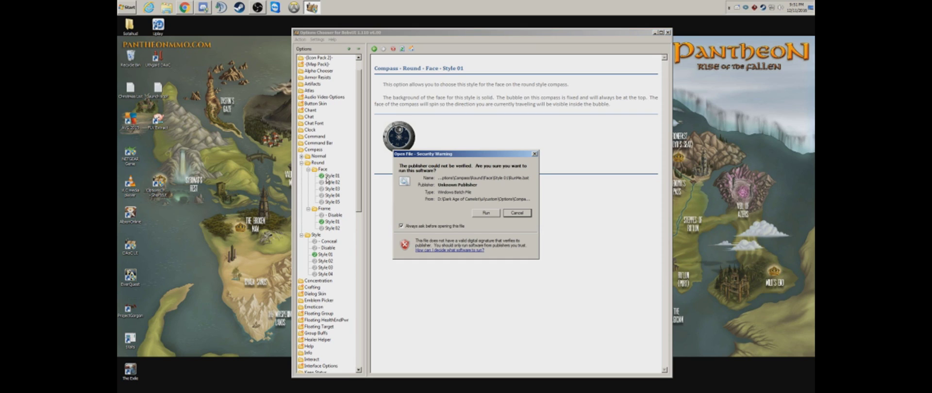
{"action": "left_click", "coordinate": [476, 214]}
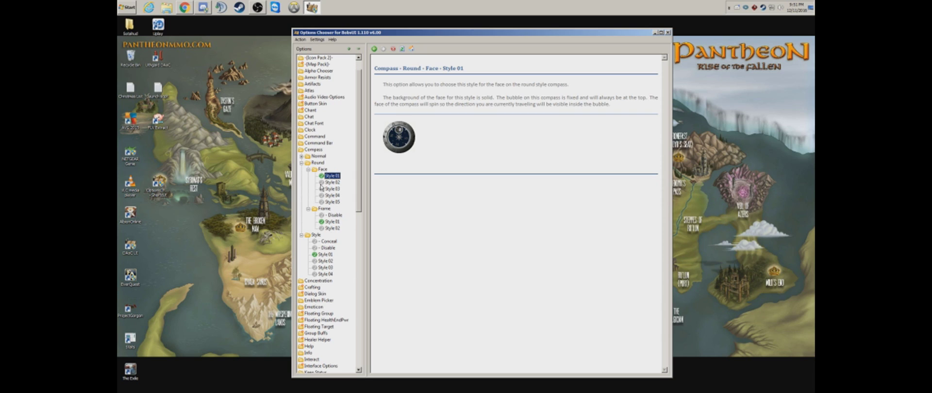
- Apply the Style 02 face to the round compass, allowing its batch file to run, and collapse the Compass options
{"action": "left_click", "coordinate": [321, 182]}
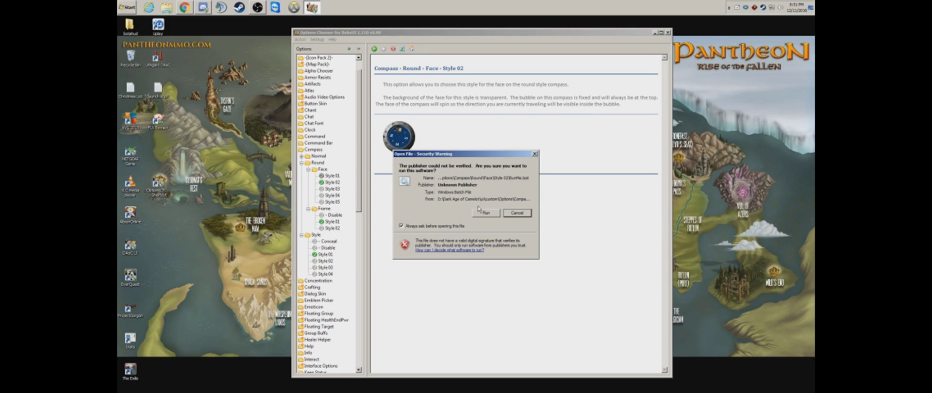
{"action": "left_click", "coordinate": [485, 214]}
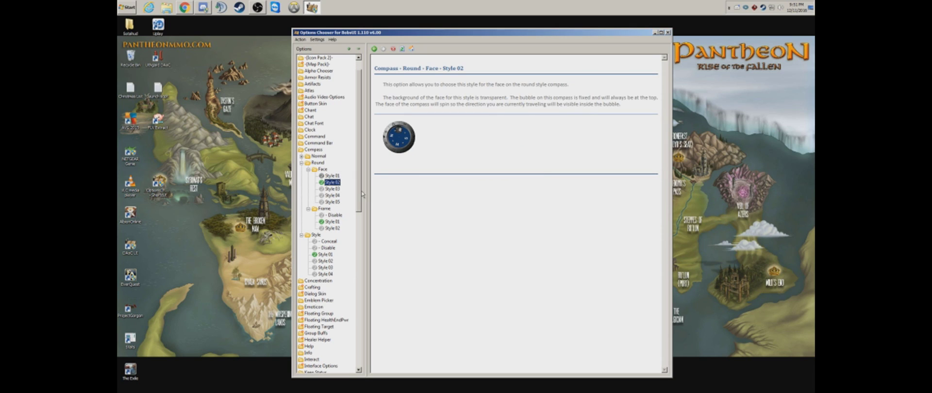
{"action": "double_click", "coordinate": [308, 151]}
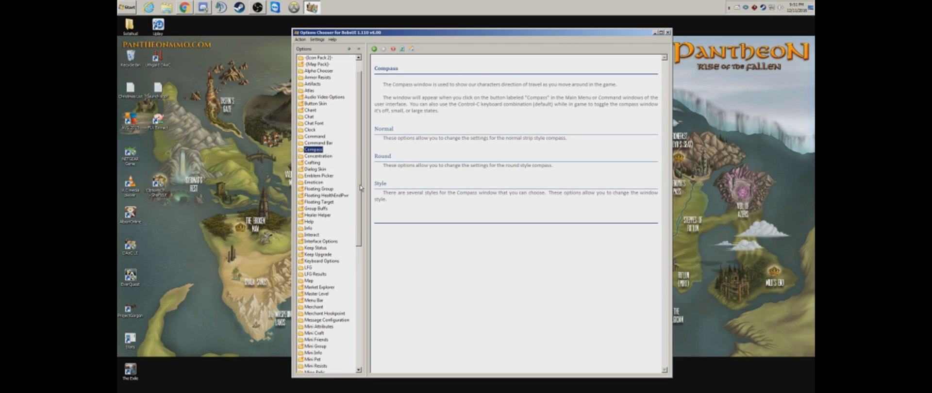
- Expand the Button Skin styles and look at the variants inside the Bobs group
{"action": "double_click", "coordinate": [319, 104]}
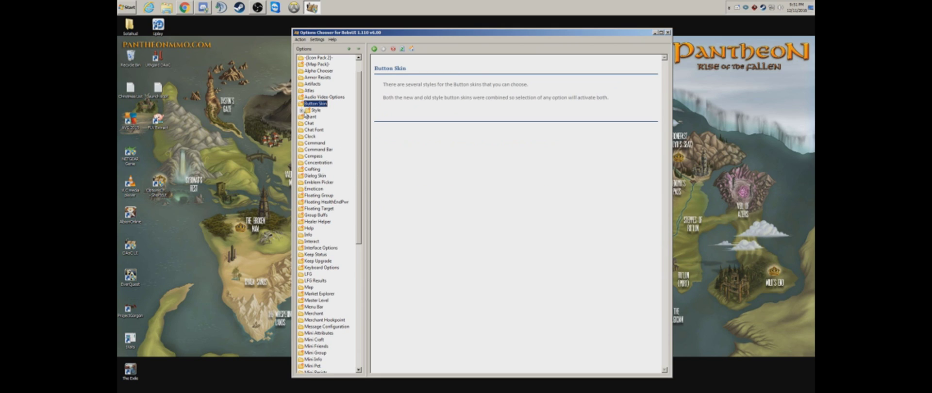
{"action": "left_click", "coordinate": [301, 111]}
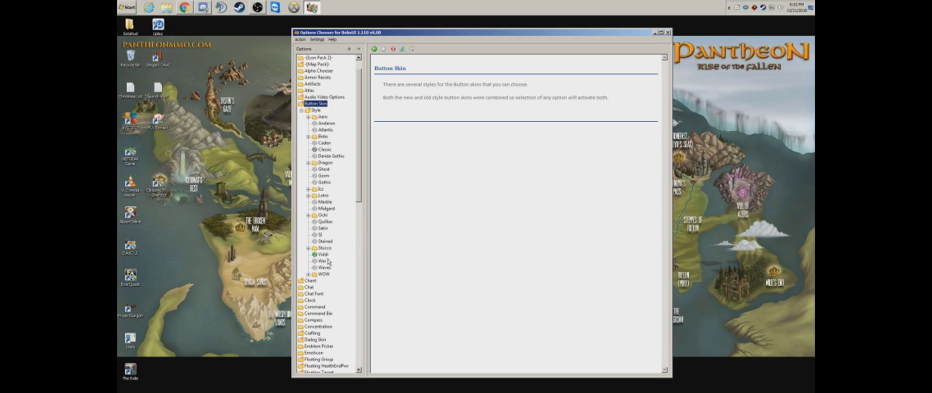
{"action": "left_click", "coordinate": [307, 137]}
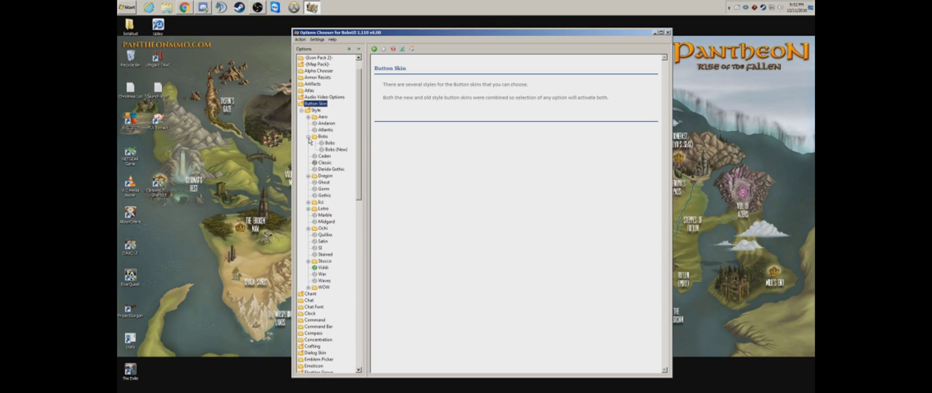
{"action": "left_click", "coordinate": [308, 137]}
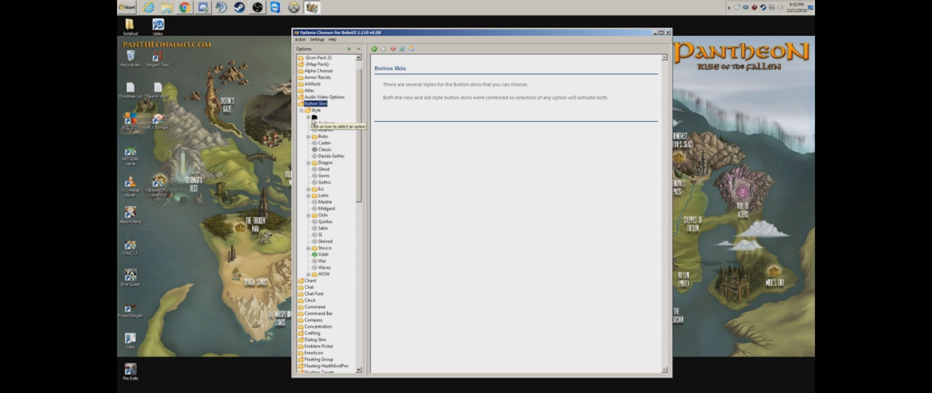
- Preview the Andaron, Atlantis, Caden, Classic, Ghost, Gothic and Marble button skins, and collapse the Button Skin options
{"action": "left_click", "coordinate": [326, 123]}
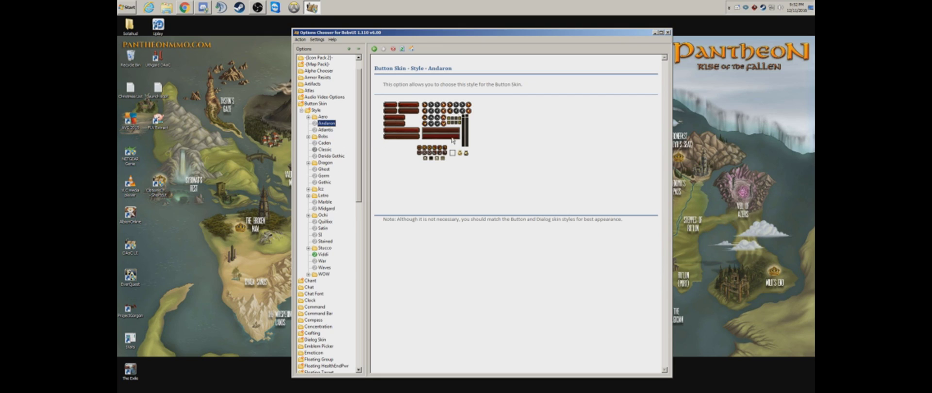
{"action": "left_click", "coordinate": [325, 130]}
{"action": "left_click", "coordinate": [325, 143]}
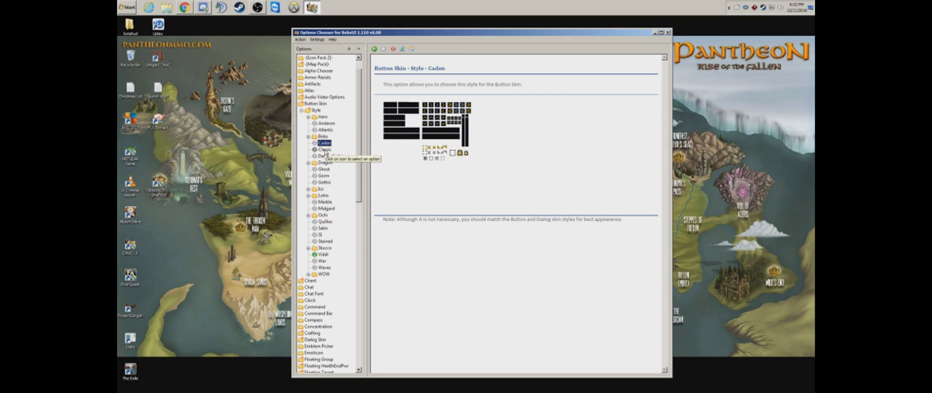
{"action": "left_click", "coordinate": [325, 150]}
{"action": "left_click", "coordinate": [325, 169]}
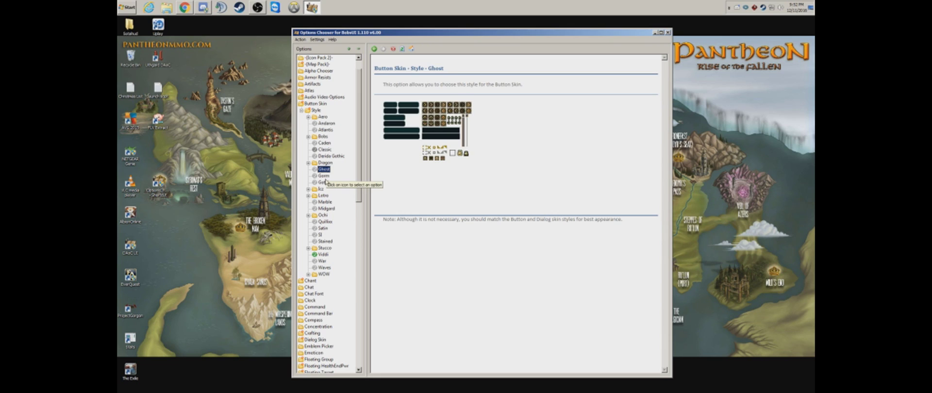
{"action": "left_click", "coordinate": [325, 182]}
{"action": "left_click", "coordinate": [325, 202]}
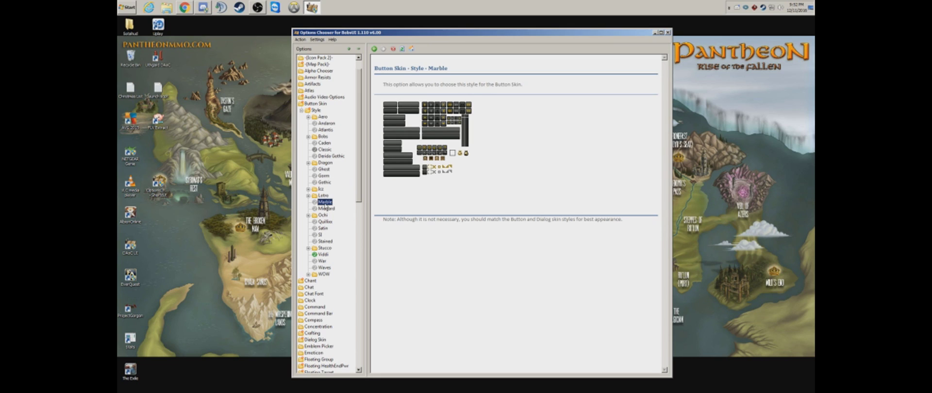
{"action": "double_click", "coordinate": [313, 104]}
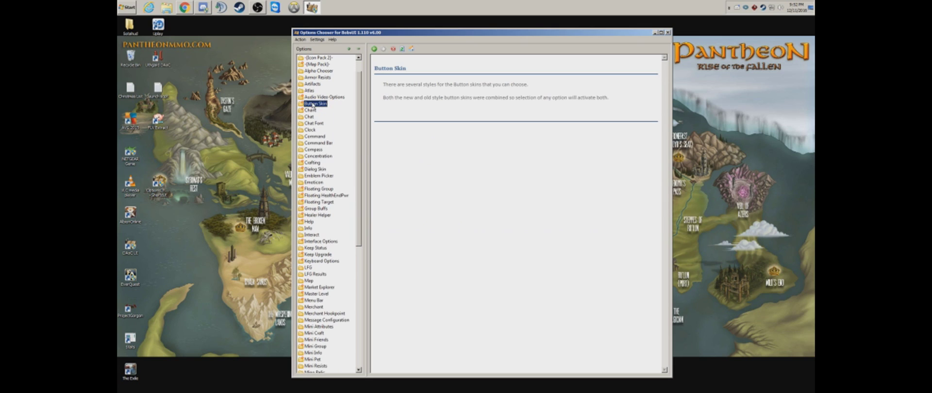
- Review the Quick Bar options, preview Style 01, Style 02 and Style 03, and collapse the group
{"action": "left_click_drag", "start_coordinate": [357, 190], "coordinate": [368, 282]}
{"action": "double_click", "coordinate": [313, 241]}
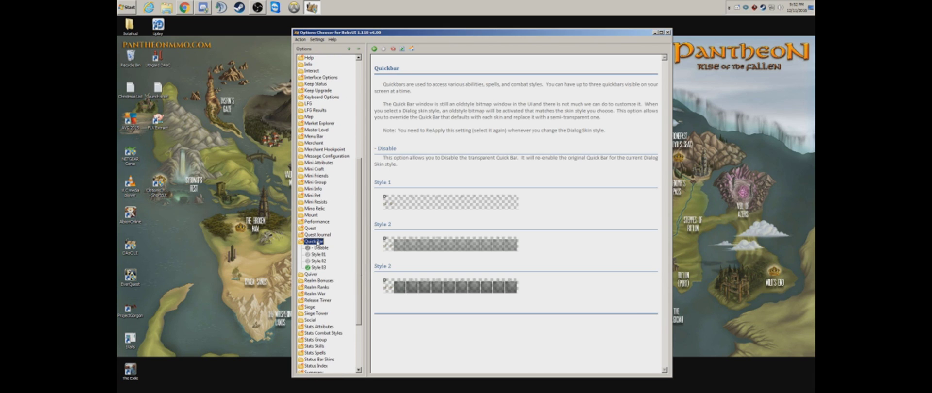
{"action": "left_click", "coordinate": [317, 261]}
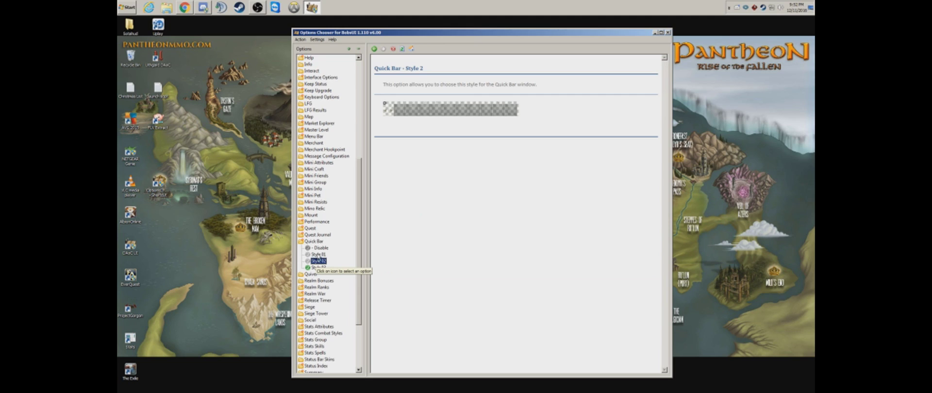
{"action": "left_click", "coordinate": [318, 255]}
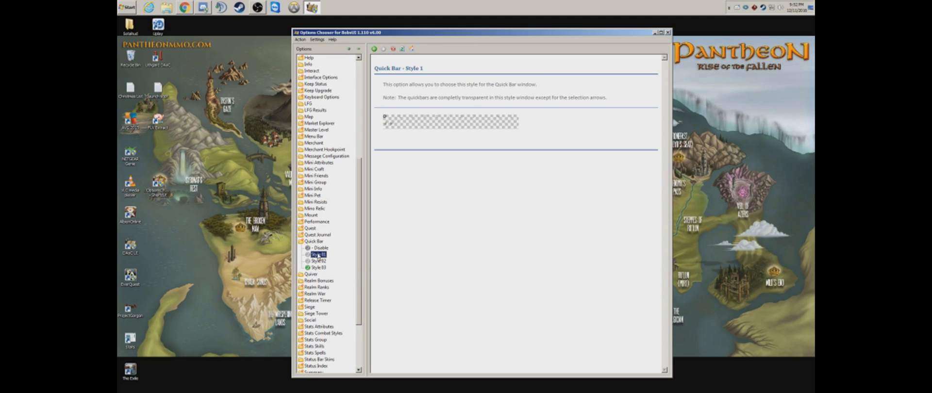
{"action": "left_click", "coordinate": [317, 261]}
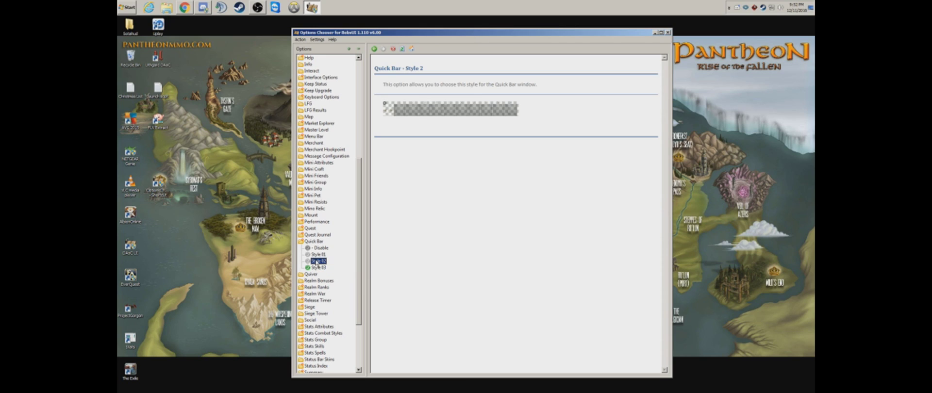
{"action": "left_click", "coordinate": [318, 267]}
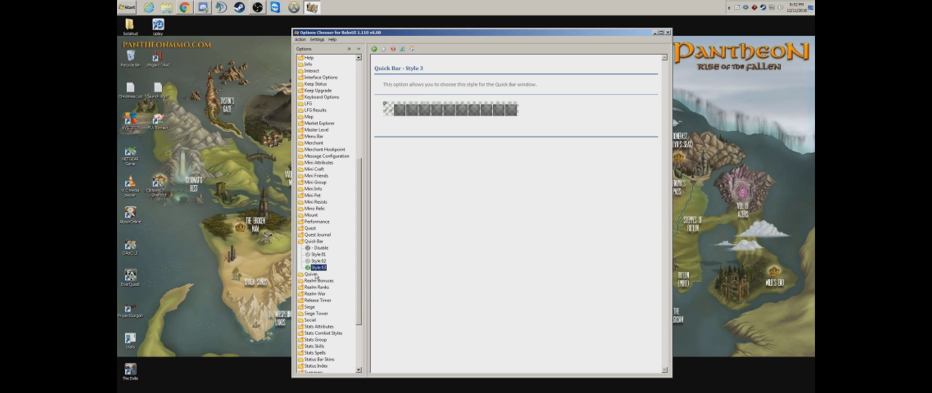
{"action": "double_click", "coordinate": [316, 242]}
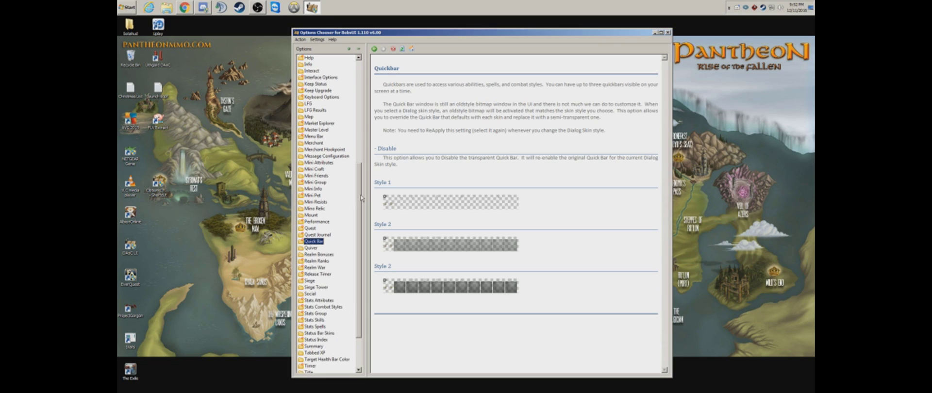
- Expand the Healer Helper style options and review the Basic and Cube window styles
{"action": "scroll", "coordinate": [361, 197], "scroll_direction": "up", "scroll_amount": 4}
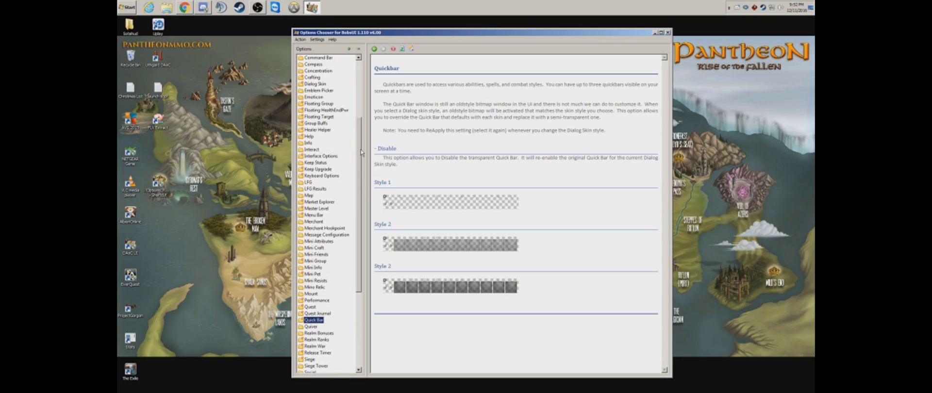
{"action": "double_click", "coordinate": [317, 130]}
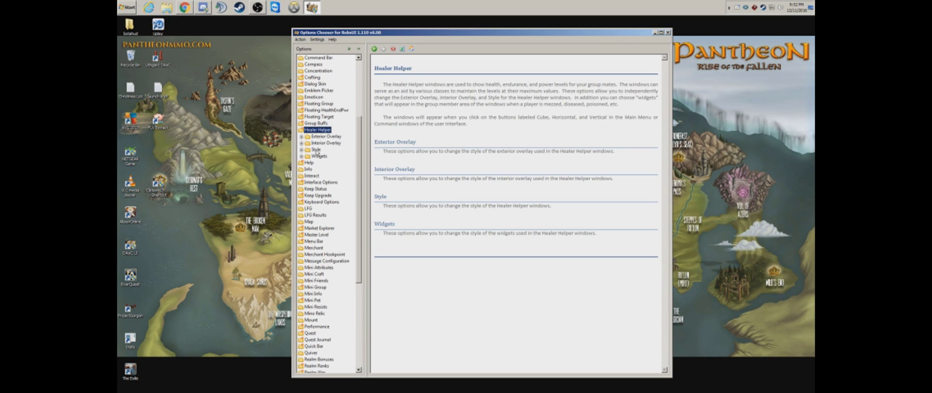
{"action": "left_click", "coordinate": [316, 150]}
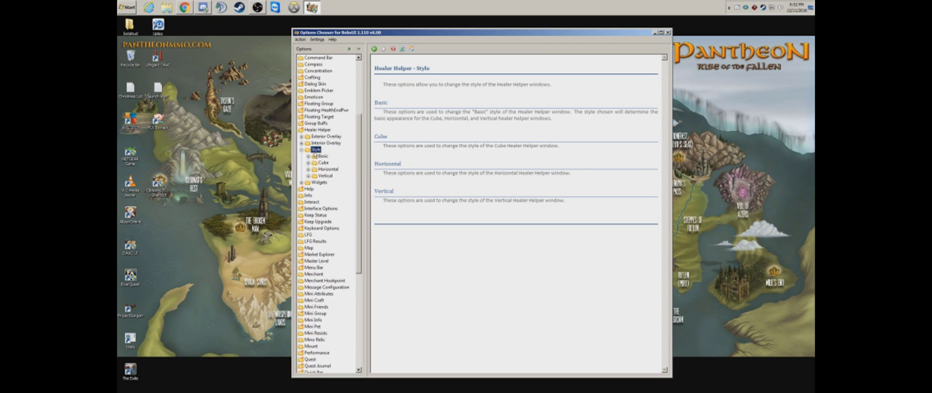
{"action": "double_click", "coordinate": [316, 150]}
{"action": "left_click", "coordinate": [323, 156]}
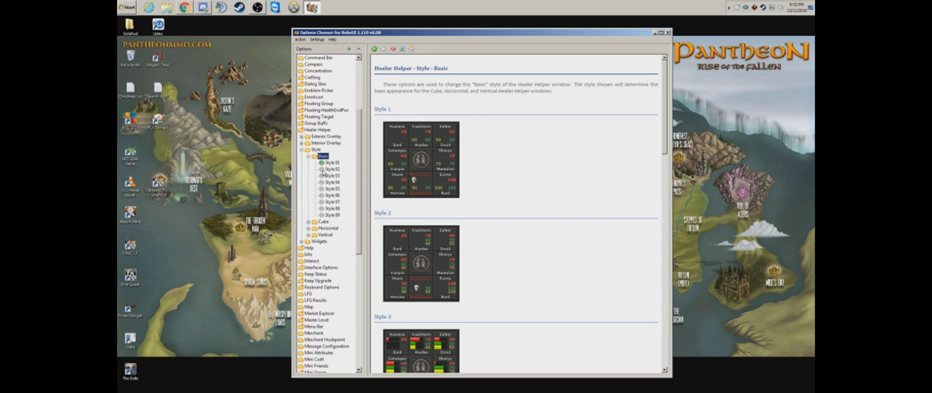
{"action": "double_click", "coordinate": [323, 222]}
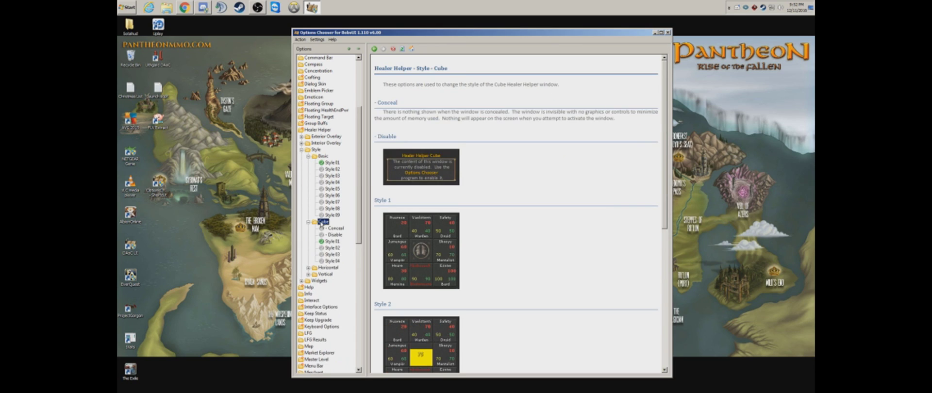
- Review the Horizontal Healer Helper window styles, preview Style 02 and Style 03, and collapse the Style options
{"action": "double_click", "coordinate": [328, 267]}
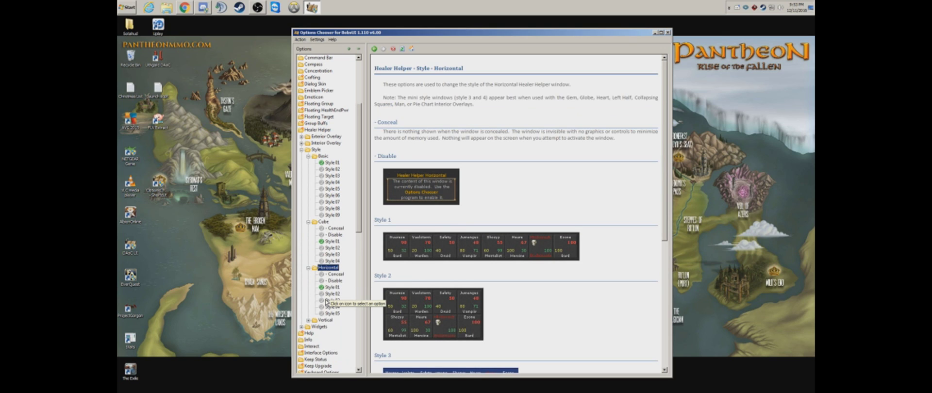
{"action": "left_click", "coordinate": [333, 294]}
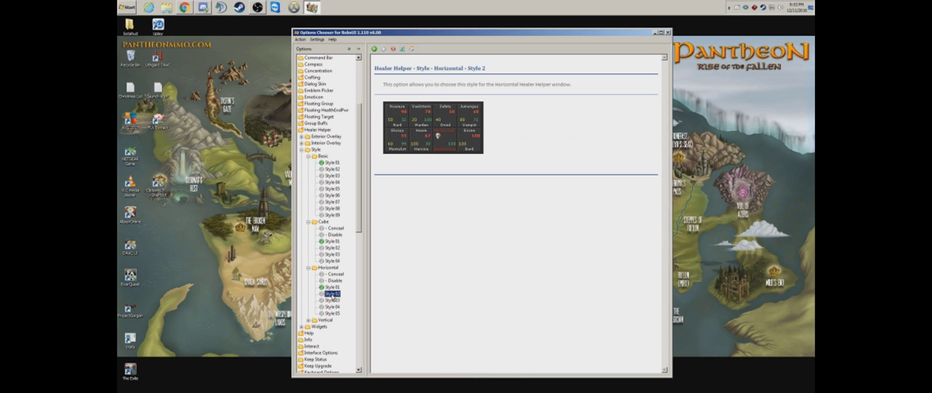
{"action": "left_click", "coordinate": [332, 301]}
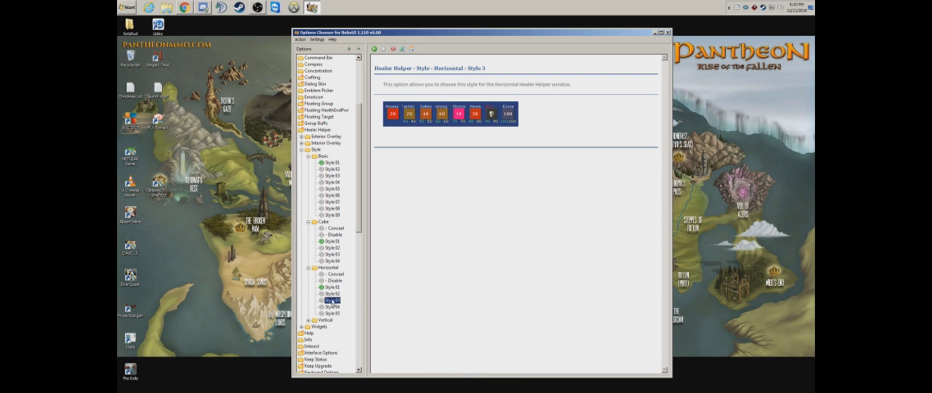
{"action": "left_click", "coordinate": [308, 156]}
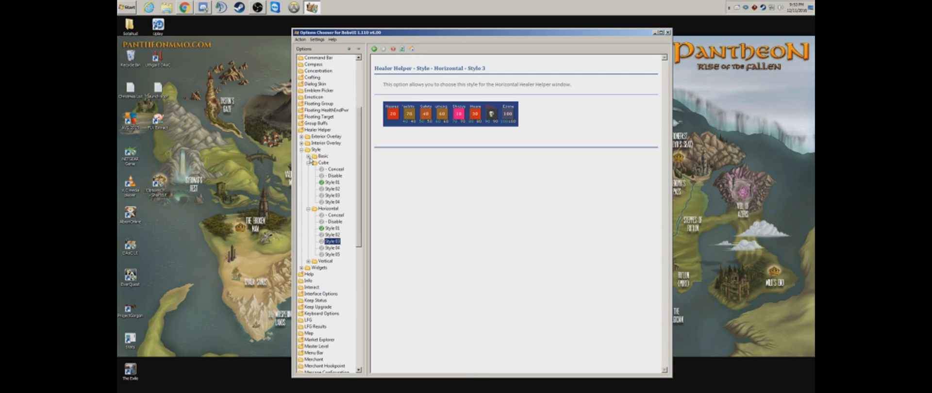
{"action": "left_click", "coordinate": [308, 163]}
{"action": "left_click", "coordinate": [307, 169]}
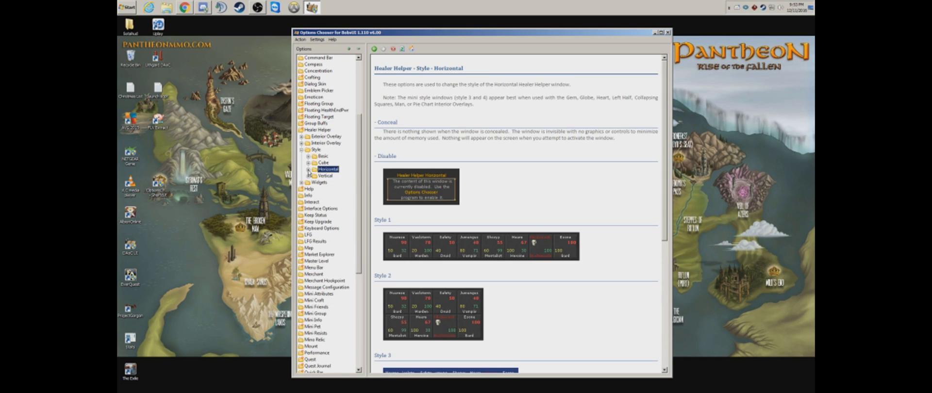
{"action": "left_click", "coordinate": [301, 150]}
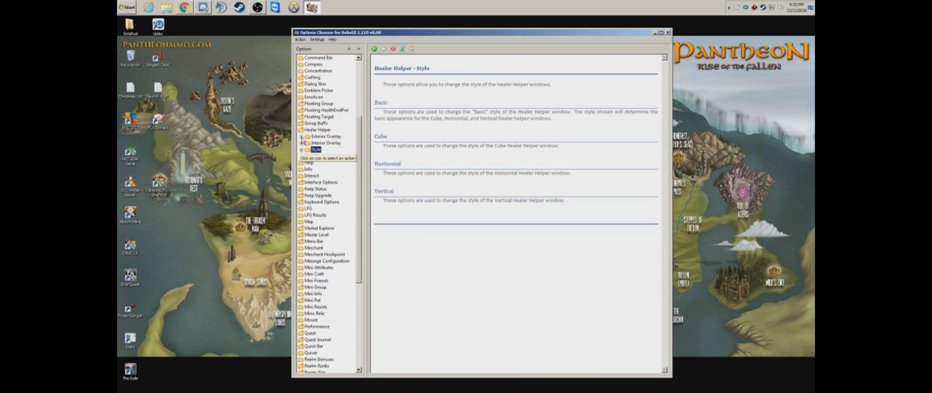
- Preview Style 06 among the transparent Healer Helper exterior overlays, and apply Style 13 (Descending Red), allowing its batch file to run
{"action": "left_click", "coordinate": [301, 136]}
{"action": "left_click", "coordinate": [307, 156]}
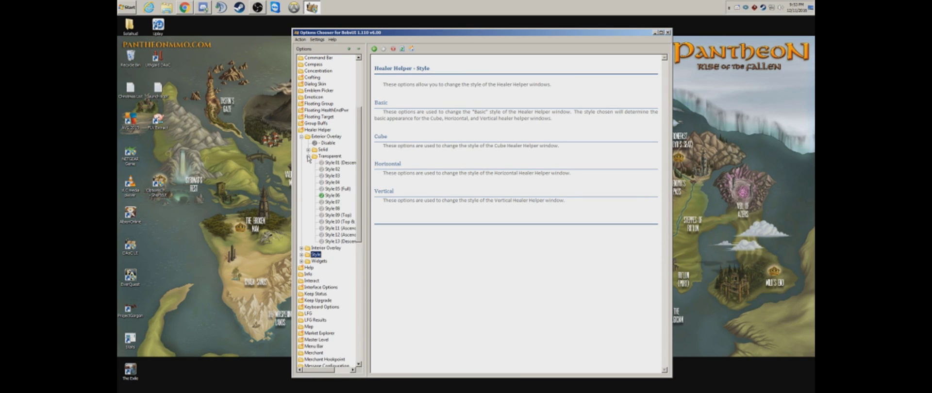
{"action": "left_click", "coordinate": [330, 195]}
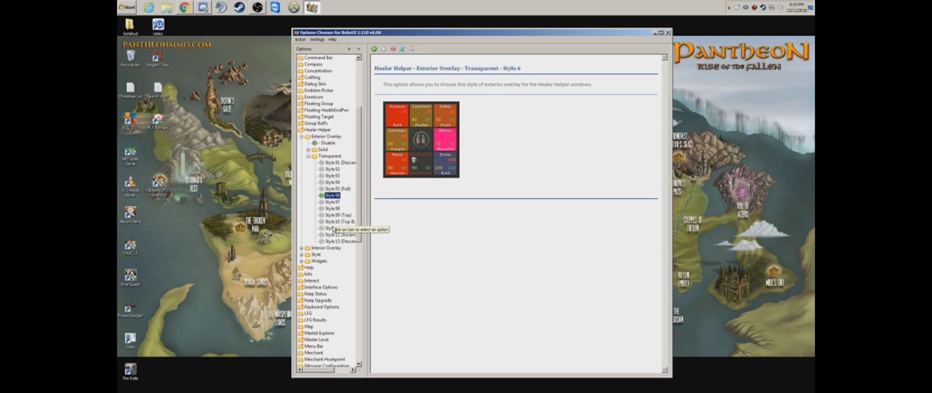
{"action": "left_click", "coordinate": [334, 241]}
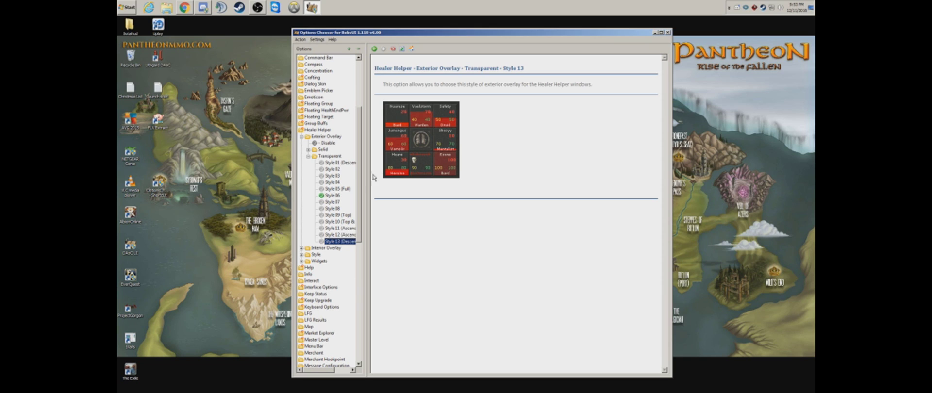
{"action": "left_click", "coordinate": [320, 241]}
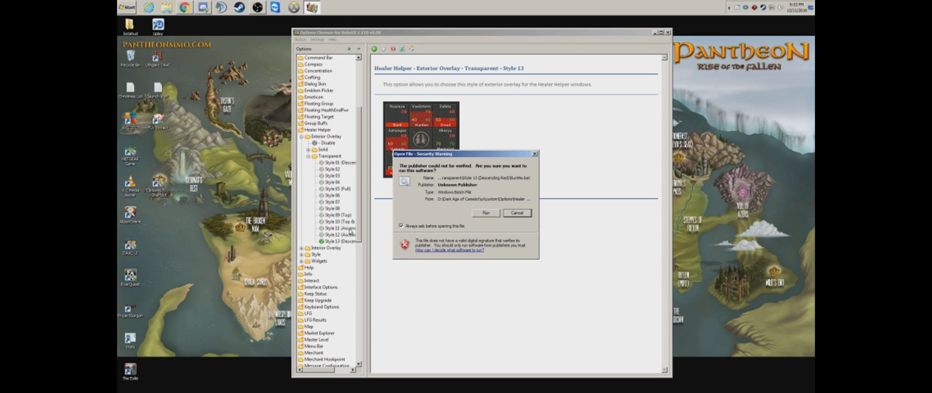
{"action": "left_click", "coordinate": [483, 217]}
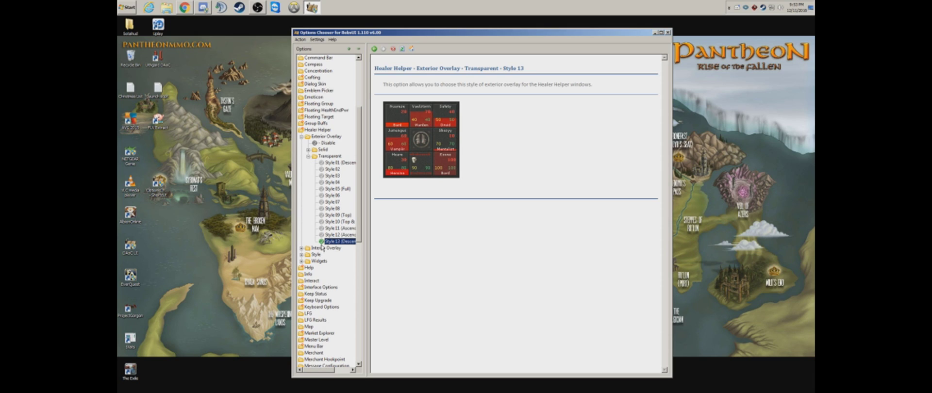
- Collapse the Exterior Overlay options, view the Healer Helper overview, and close Options Chooser
{"action": "left_click", "coordinate": [309, 157]}
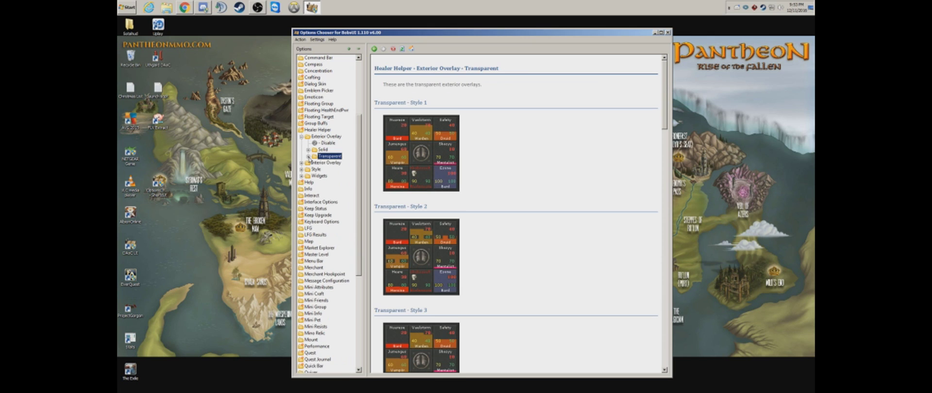
{"action": "left_click", "coordinate": [302, 136]}
{"action": "left_click", "coordinate": [315, 130]}
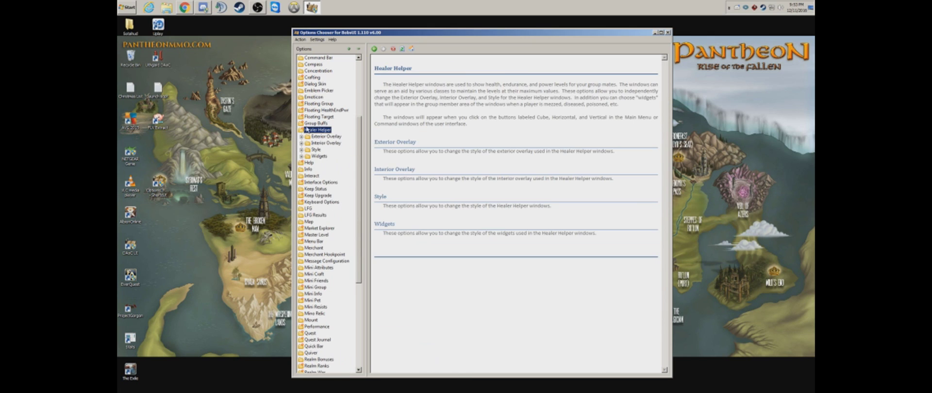
{"action": "left_click", "coordinate": [668, 32]}
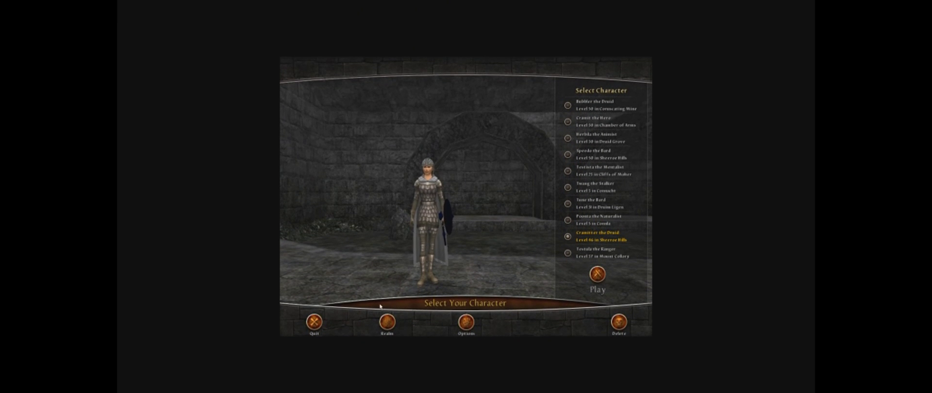
- In Dark Age of Camelot's character selection, look at the interface Skin Choice in the game options and leave without accepting changes
{"action": "left_click", "coordinate": [466, 322]}
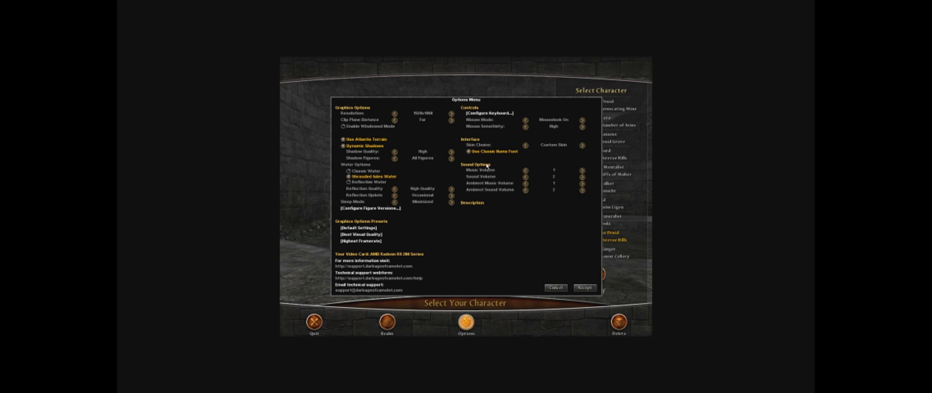
{"action": "left_click", "coordinate": [525, 146]}
{"action": "left_click", "coordinate": [554, 287]}
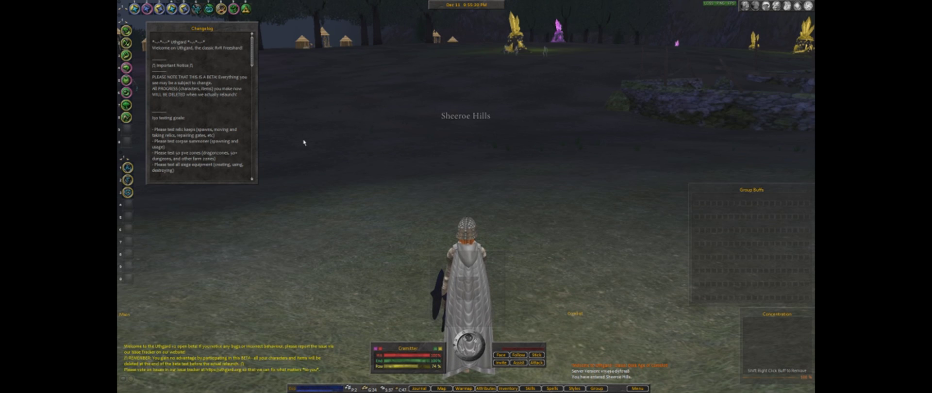
- Close the Changelog window and move the small green bar a short way from the character window icons
{"action": "left_click", "coordinate": [257, 28]}
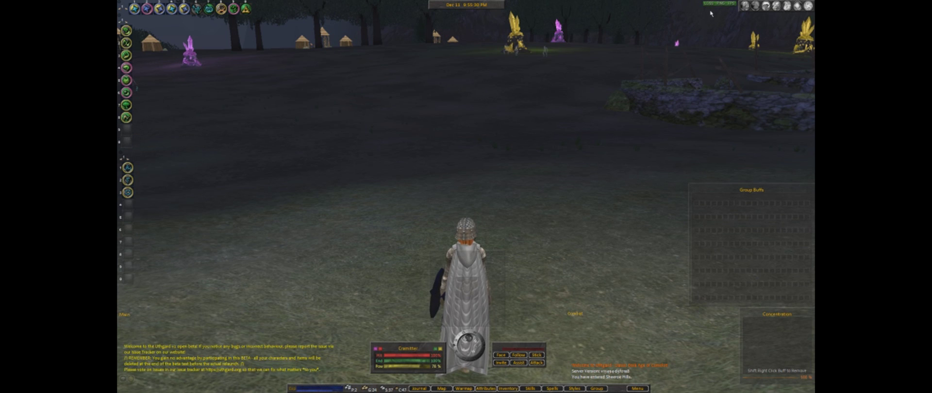
{"action": "left_click_drag", "start_coordinate": [710, 5], "coordinate": [682, 17]}
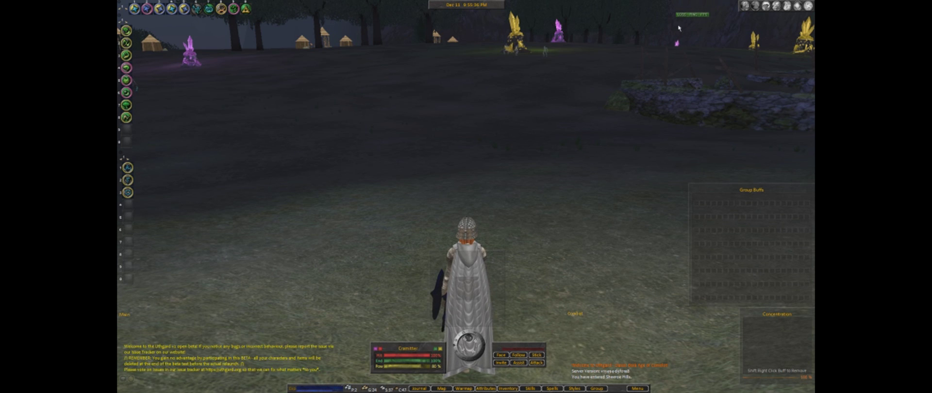
- Look through the character window pages, including attributes and specializations, and close the window
{"action": "left_click", "coordinate": [748, 7]}
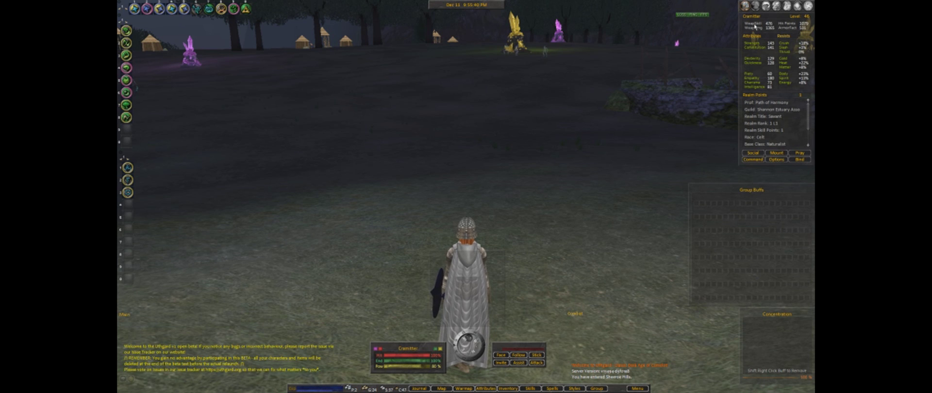
{"action": "left_click", "coordinate": [758, 6]}
{"action": "left_click", "coordinate": [766, 7]}
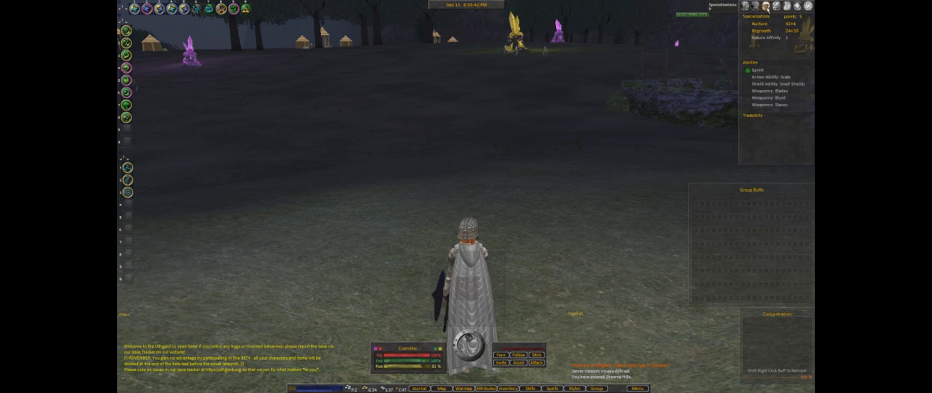
{"action": "left_click", "coordinate": [775, 7]}
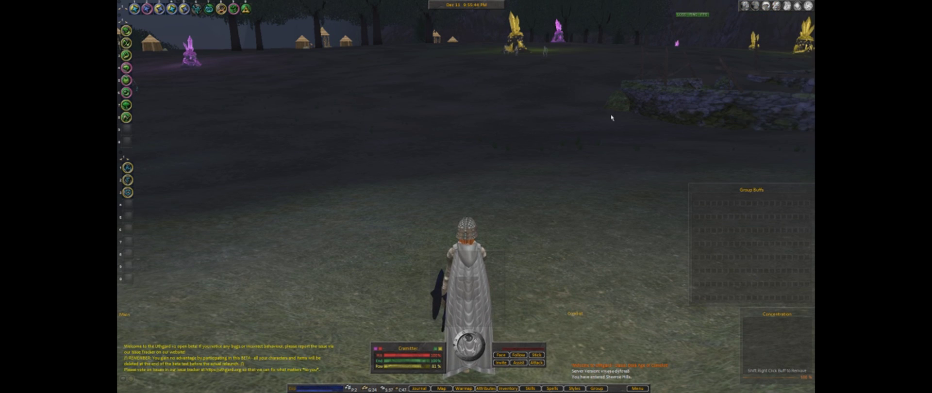